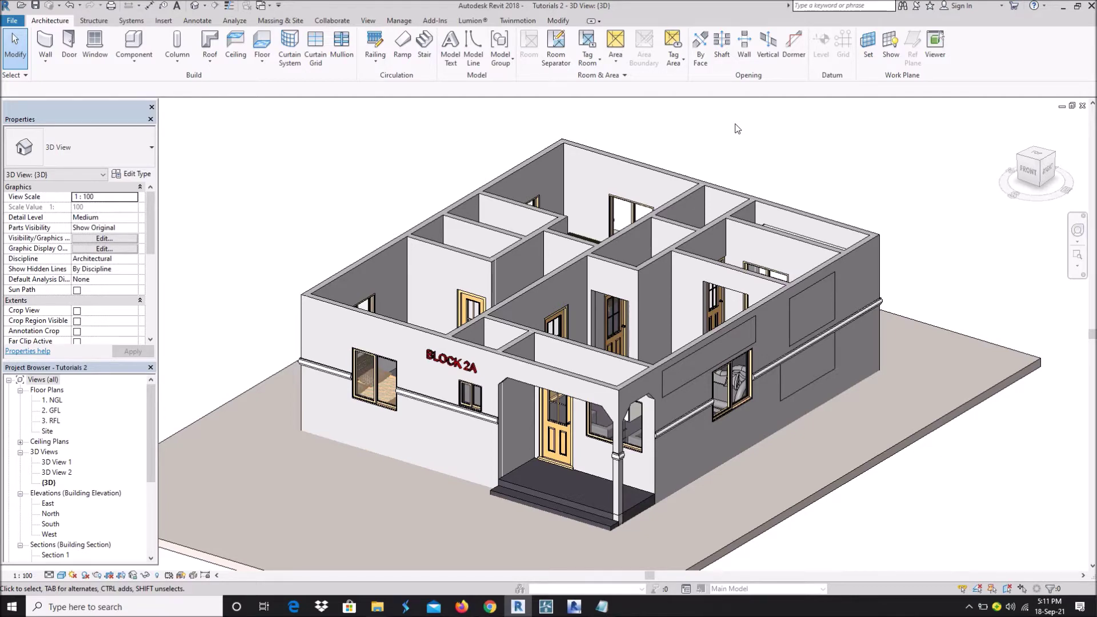
# - Open the 3. RFL floor plan
pyautogui.scroll(-2, 721, 217)
pyautogui.scroll(2, 669, 213)
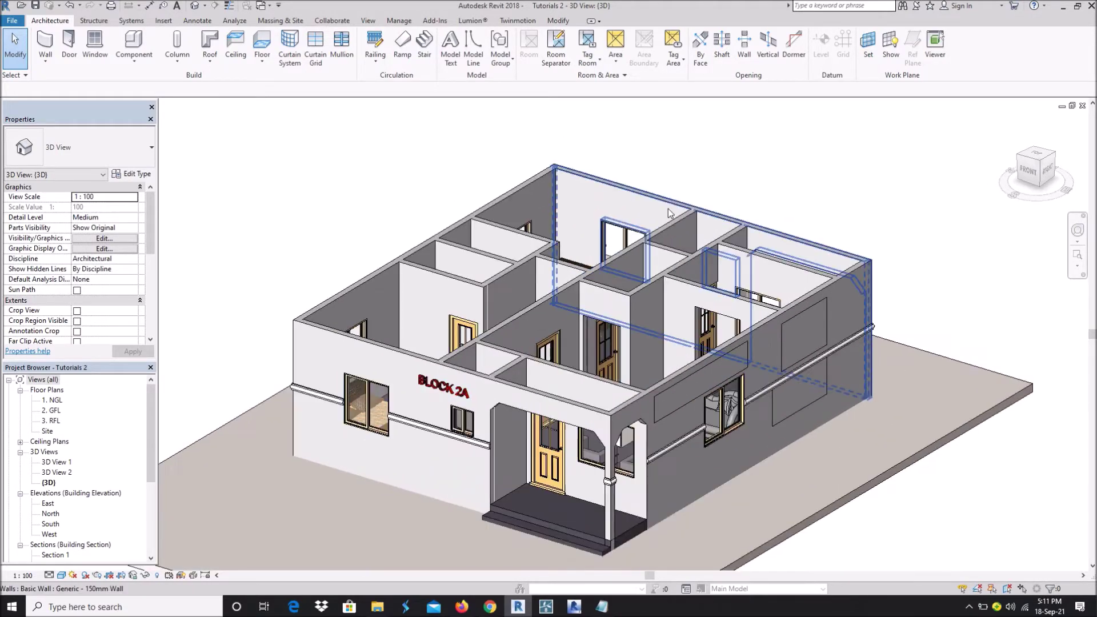
pyautogui.scroll(-4, 671, 208)
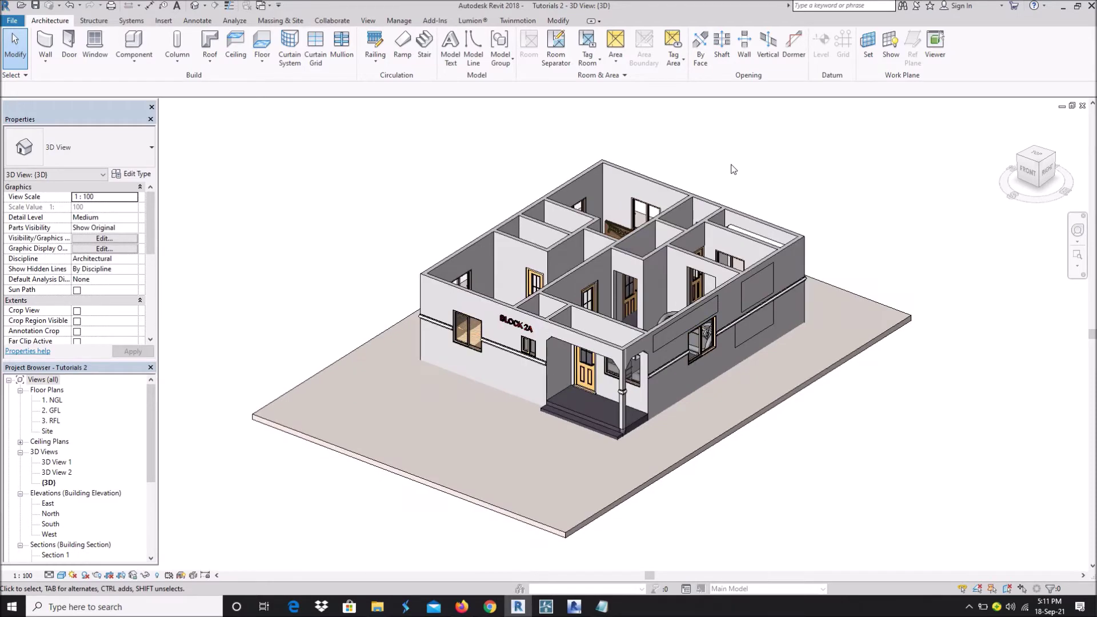
pyautogui.scroll(3, 725, 168)
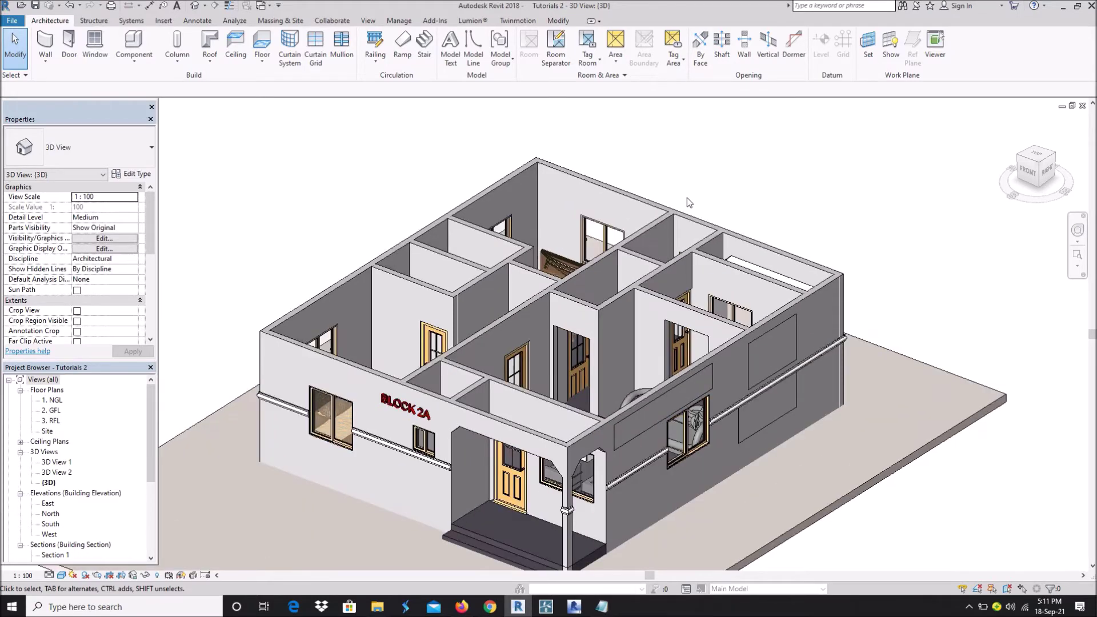
pyautogui.doubleClick(53, 421)
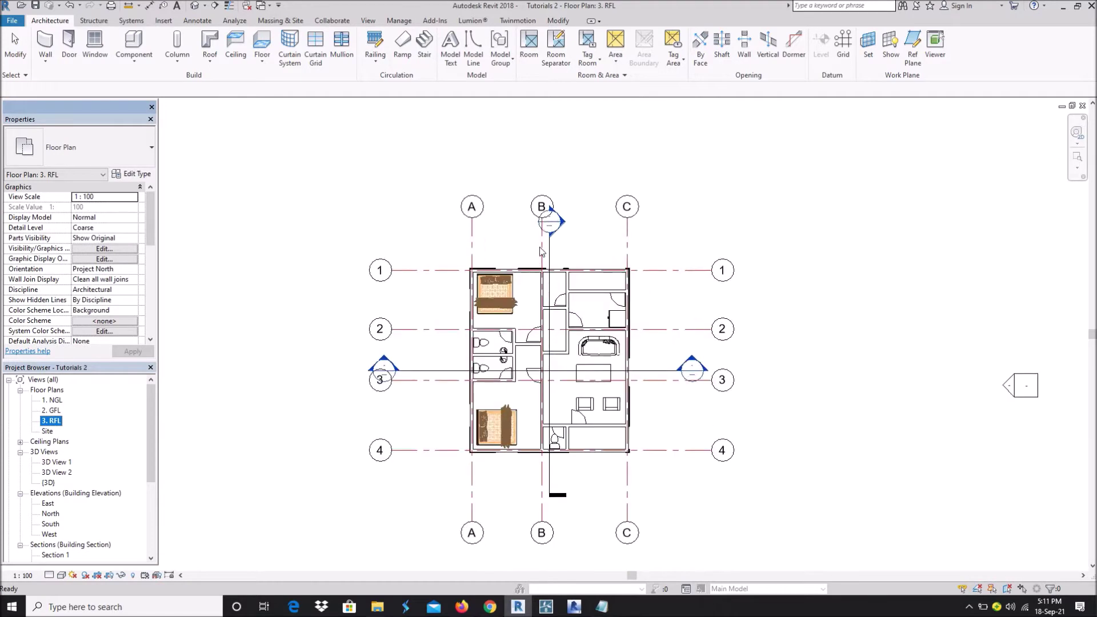
pyautogui.scroll(3, 544, 256)
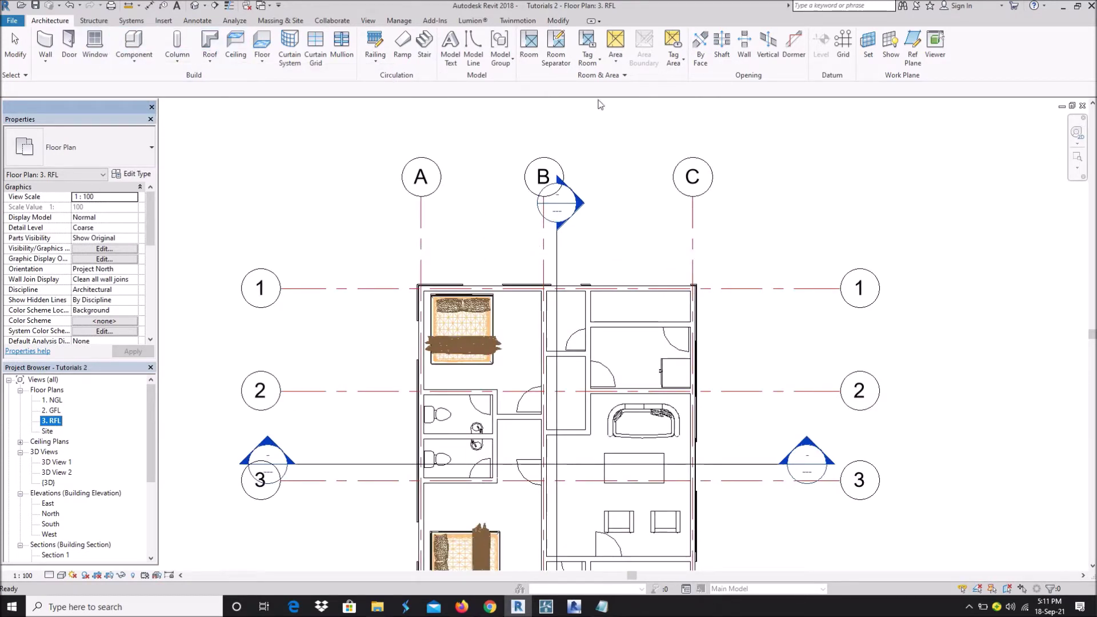
# - Trace a roof-by-footprint boundary along the top, left, right and bottom outer walls
pyautogui.click(264, 164)
pyautogui.click(208, 40)
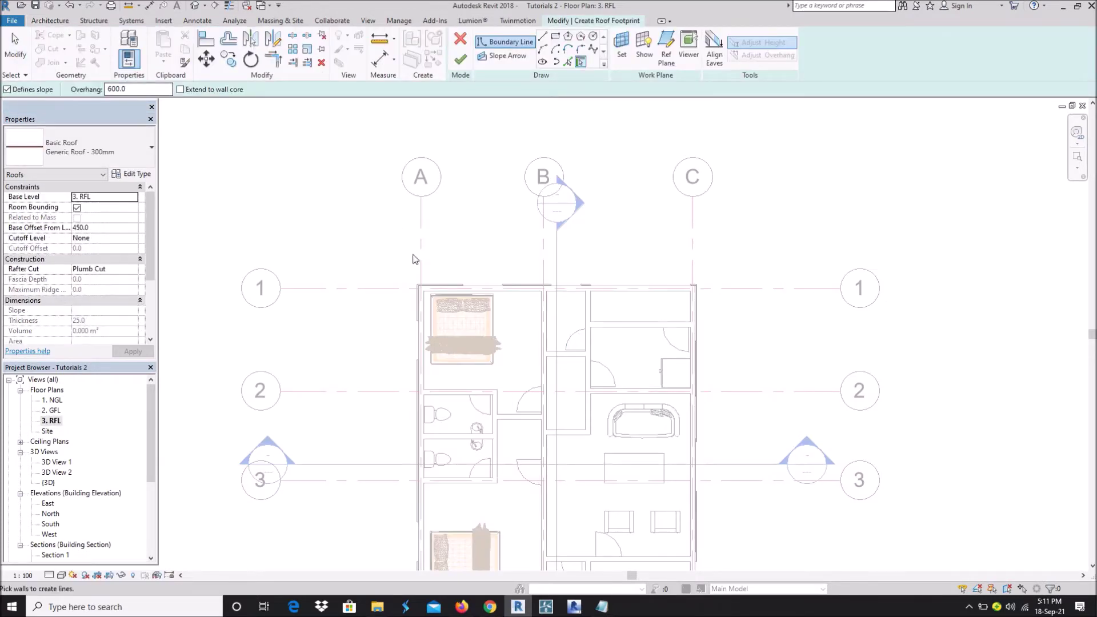
pyautogui.click(481, 285)
pyautogui.click(418, 306)
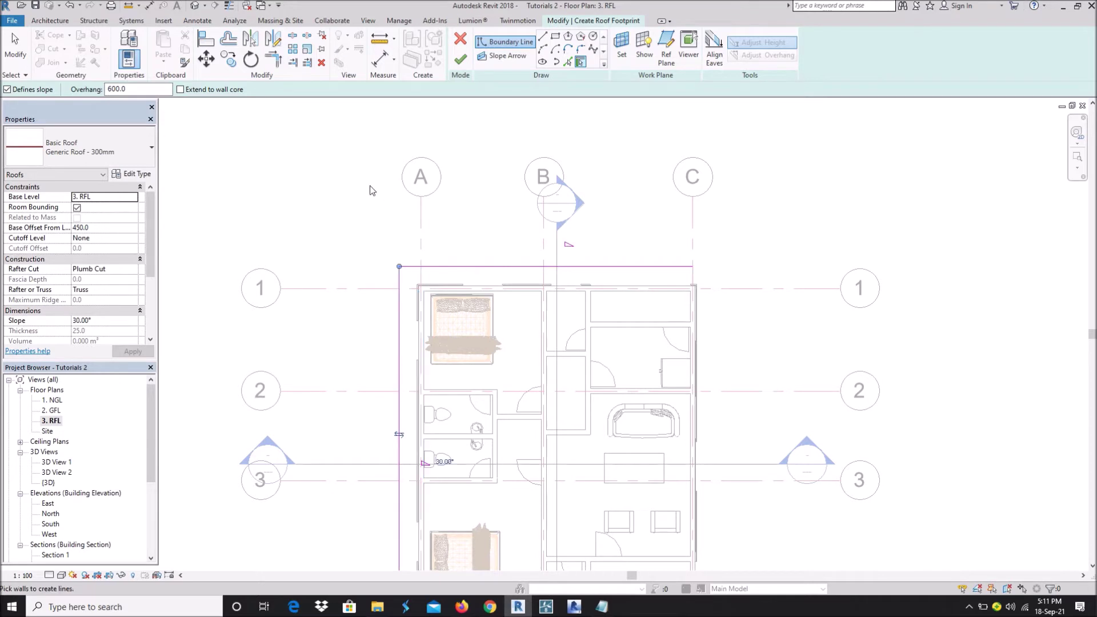
pyautogui.scroll(-3, 372, 190)
pyautogui.click(556, 337)
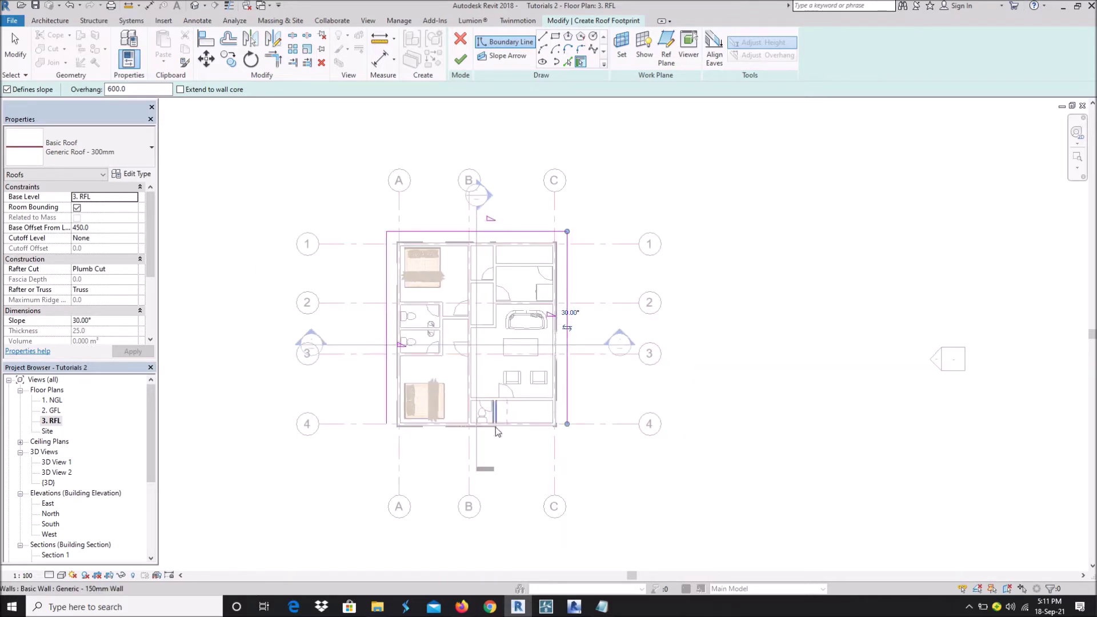
pyautogui.click(495, 427)
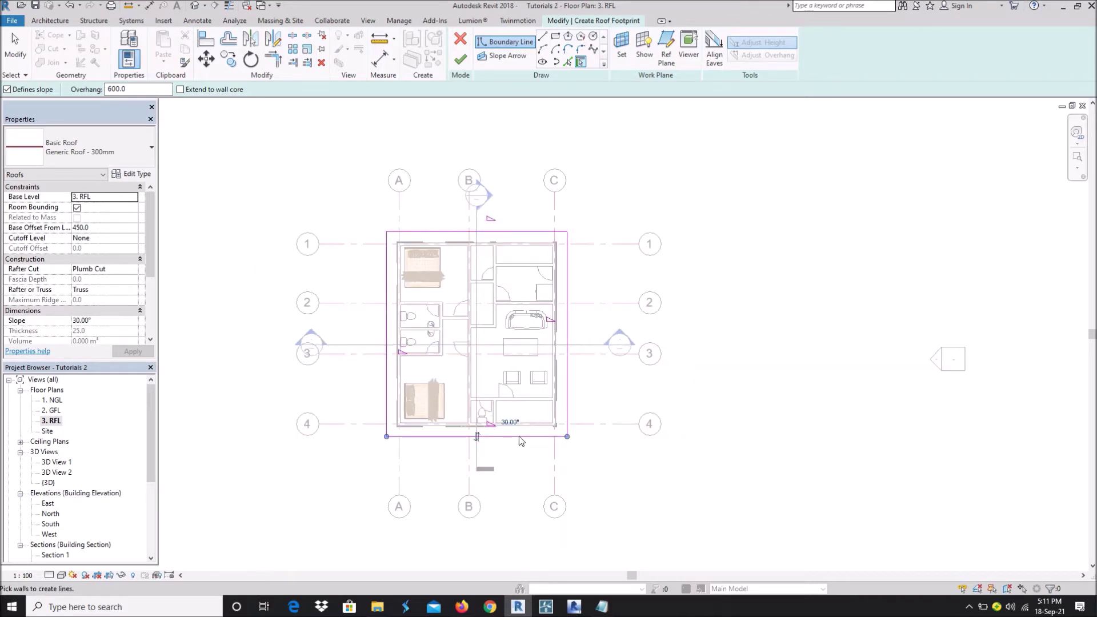
pyautogui.press('Escape')
# - Make the bottom roof edge non-sloping, finish the 30° roof and view it in 3D
pyautogui.click(497, 436)
pyautogui.scroll(3, 481, 450)
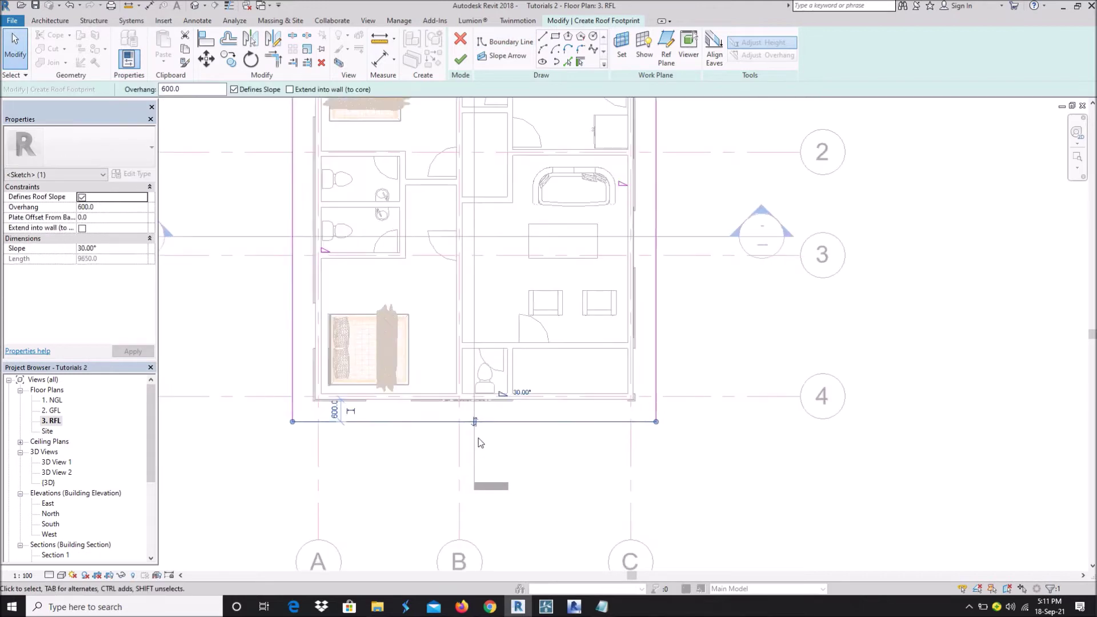
pyautogui.click(249, 90)
pyautogui.scroll(-2, 605, 468)
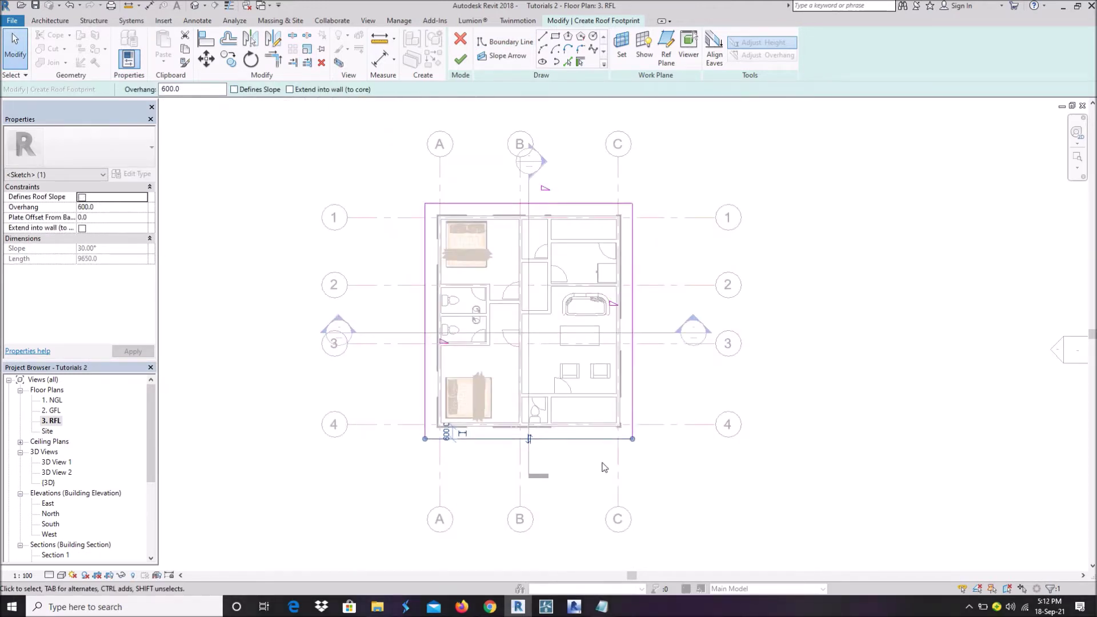
pyautogui.click(669, 158)
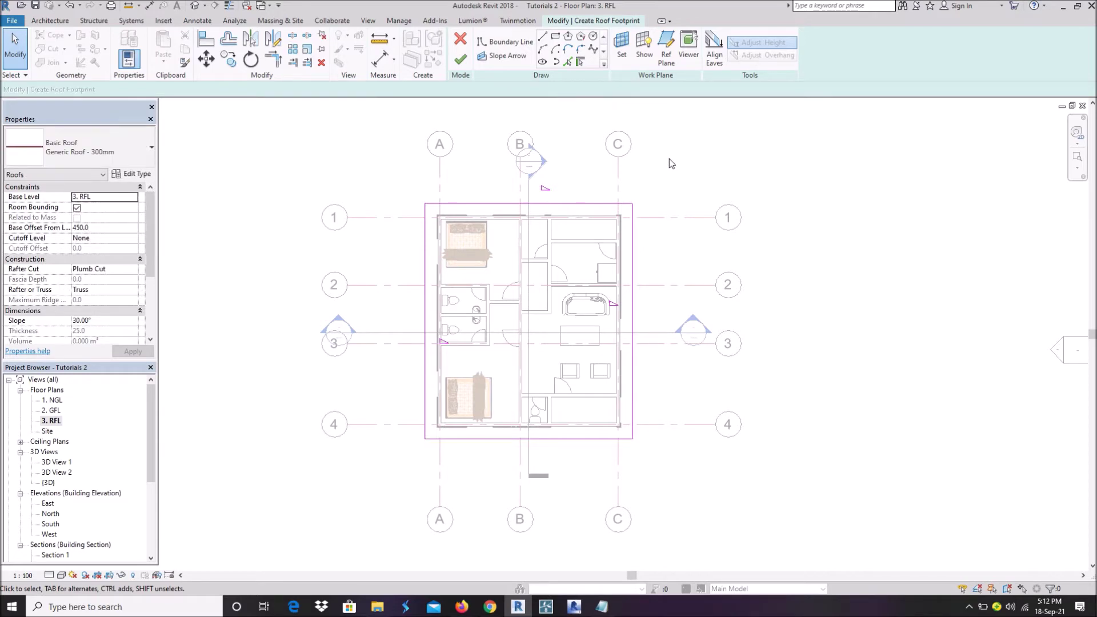
pyautogui.click(460, 59)
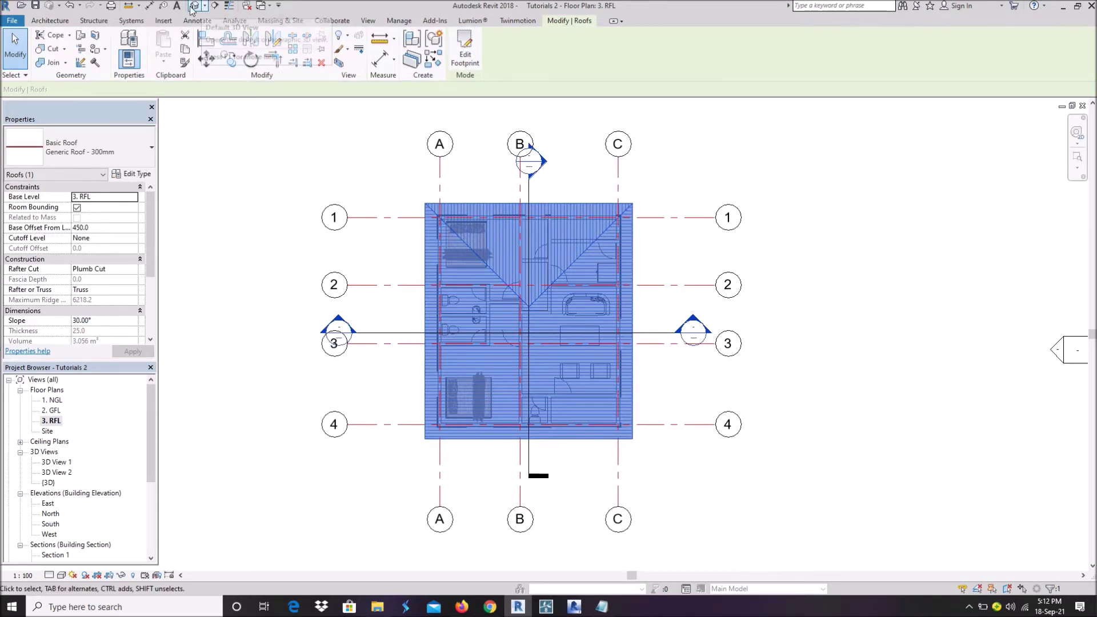
pyautogui.click(195, 6)
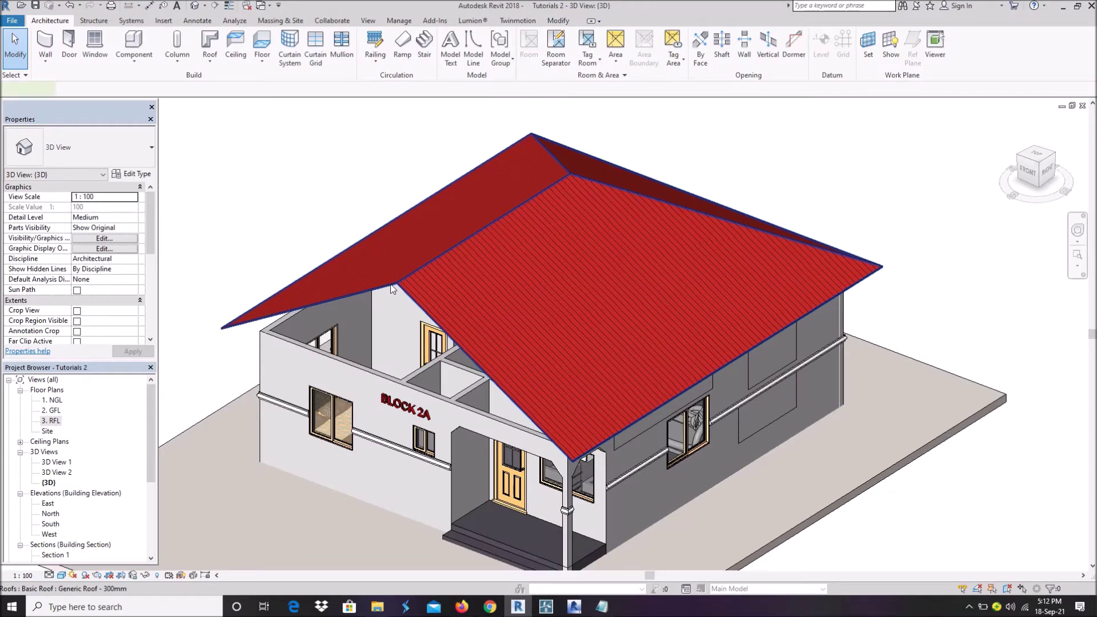
pyautogui.click(369, 260)
pyautogui.click(111, 150)
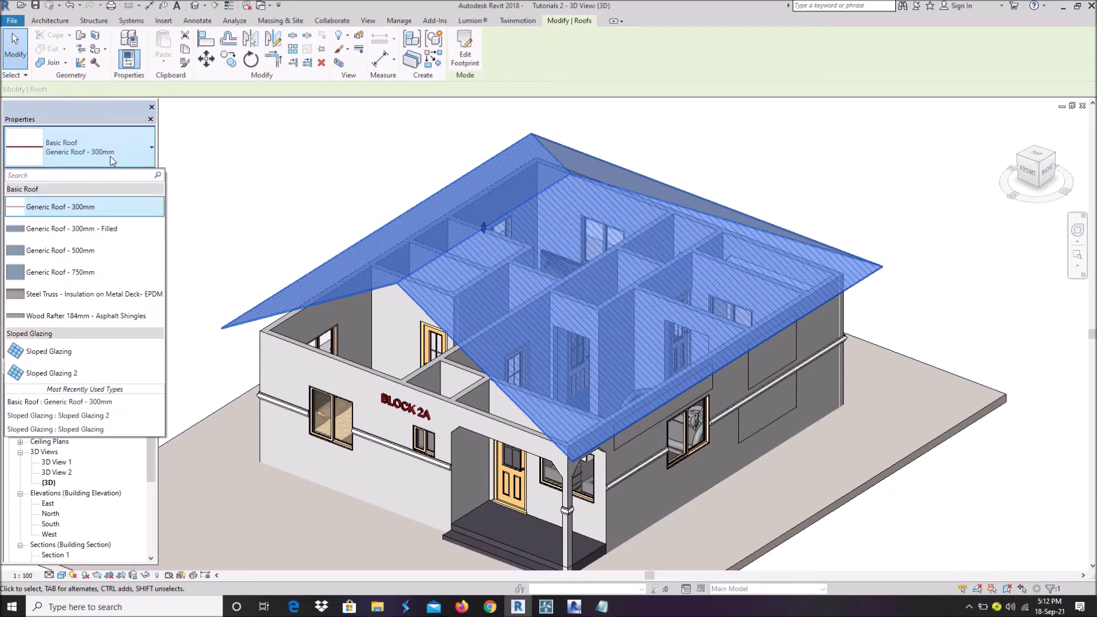
pyautogui.press('Escape')
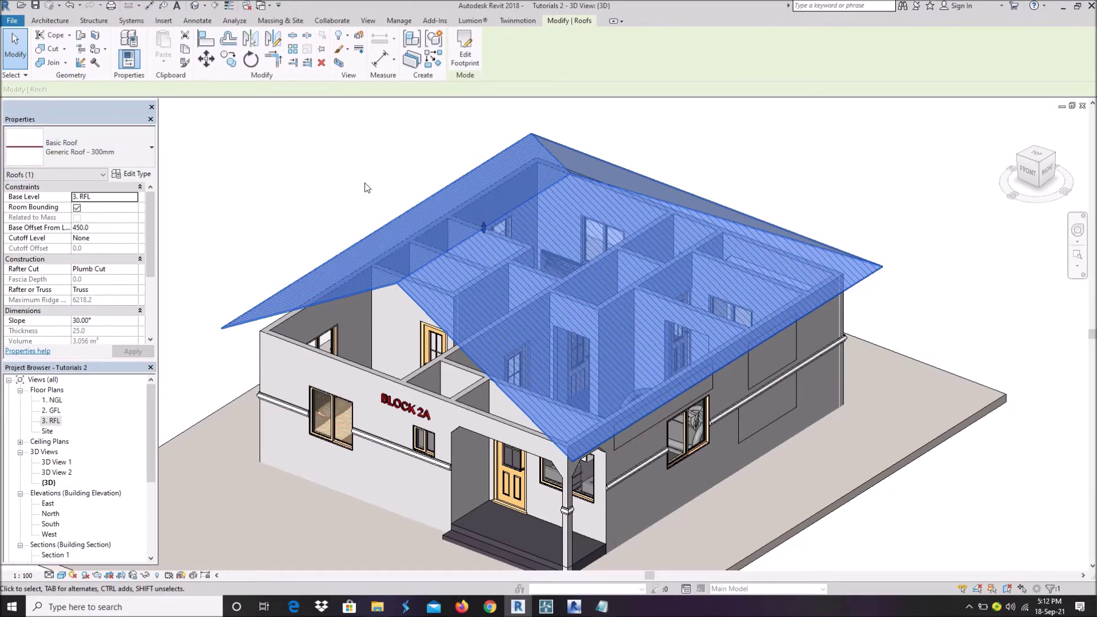
pyautogui.click(367, 187)
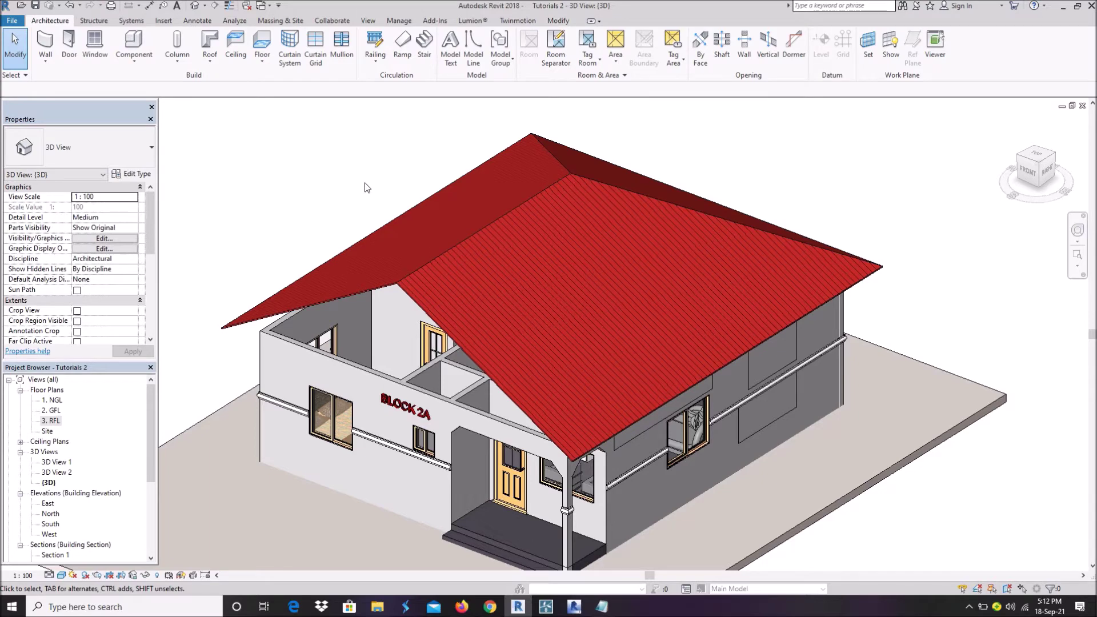
pyautogui.click(410, 278)
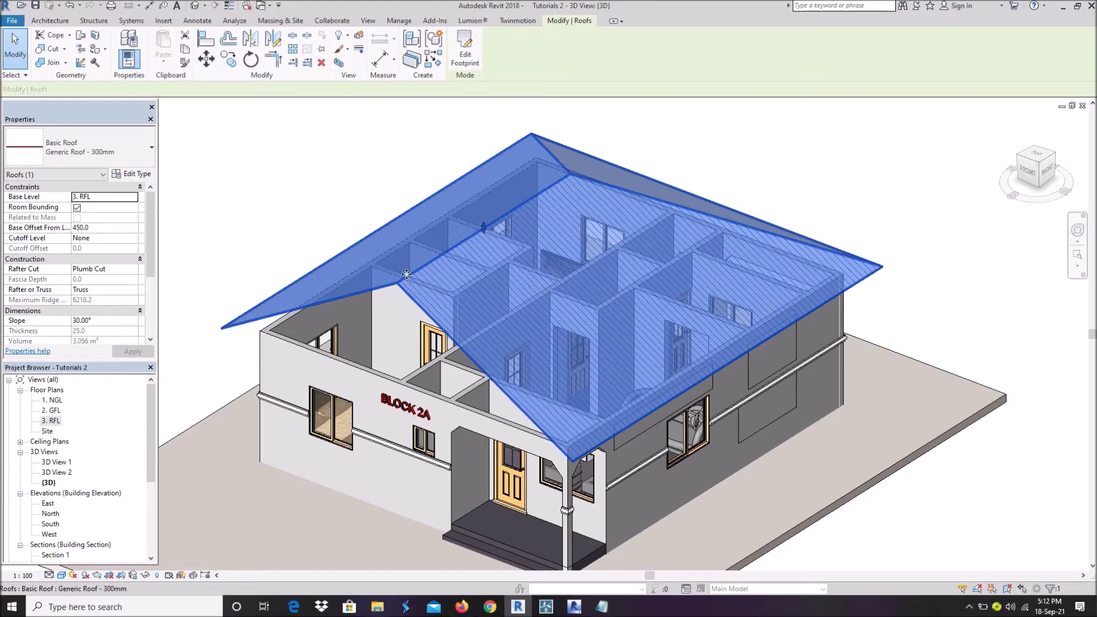
pyautogui.press('Delete')
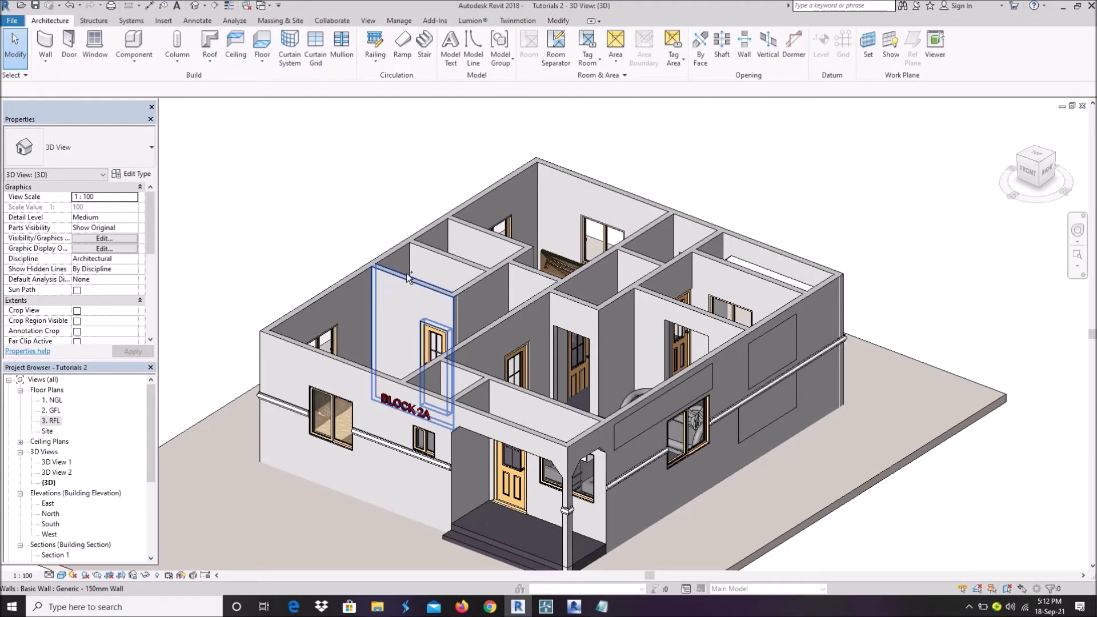
pyautogui.hotkey('ctrl', 'z')
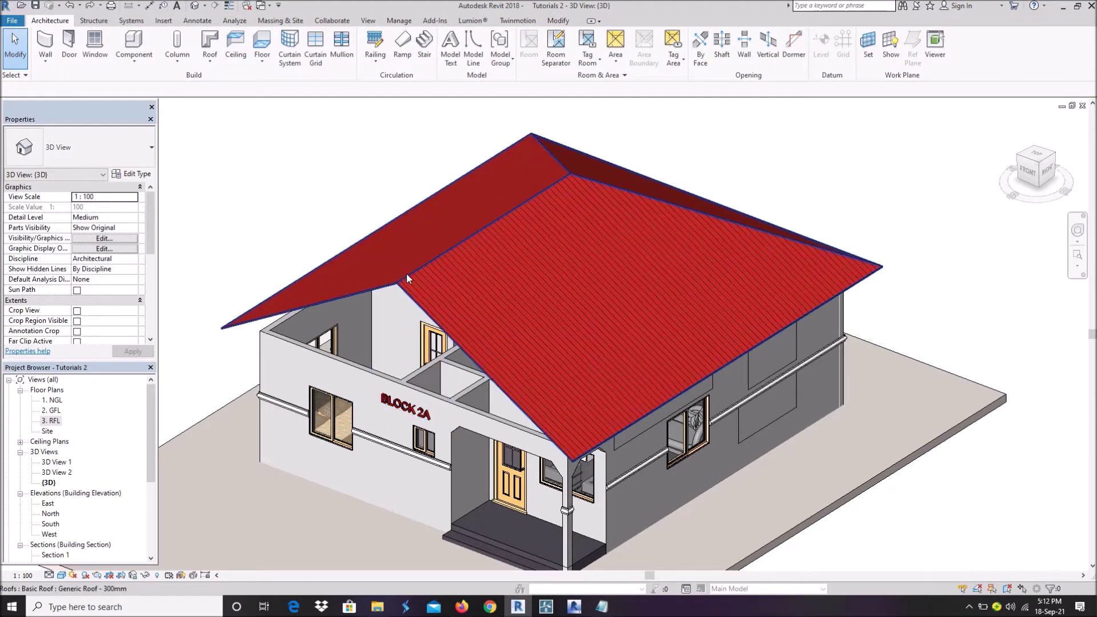
pyautogui.click(292, 312)
pyautogui.press('Escape')
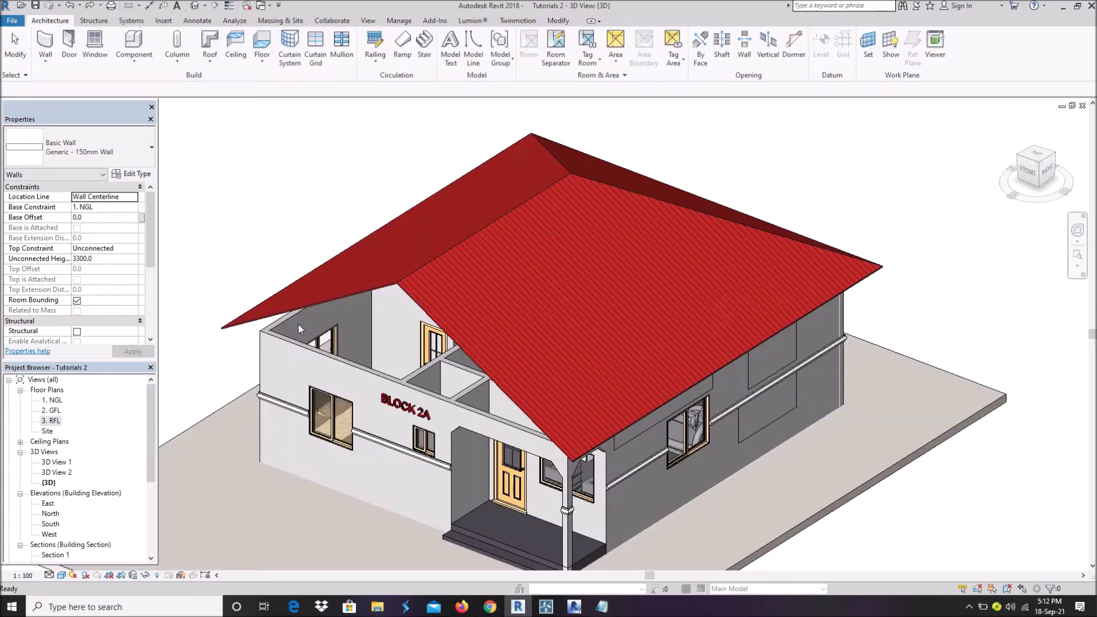
# - Select the right side, front, front-left side and front BLOCK 2A walls
pyautogui.click(292, 322)
pyautogui.keyDown('ctrl'); pyautogui.click(377, 389); pyautogui.keyUp('ctrl')
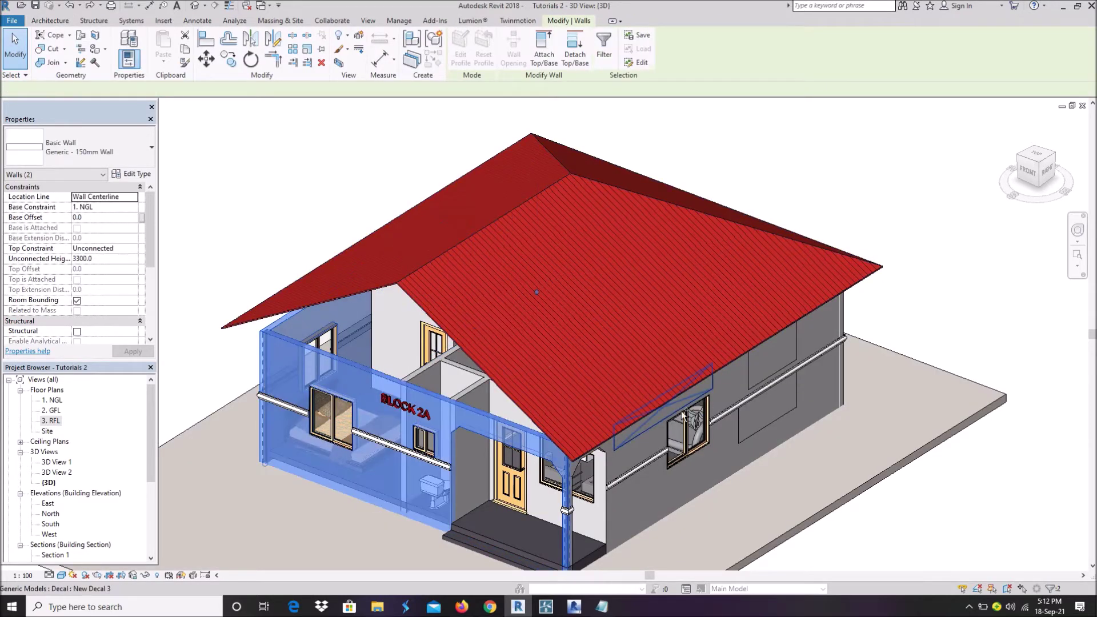
pyautogui.keyDown('ctrl'); pyautogui.click(675, 508); pyautogui.keyUp('ctrl')
pyautogui.keyDown('shift'); pyautogui.moveTo(889, 465); pyautogui.dragTo(701, 496, button='middle'); pyautogui.keyUp('shift')
pyautogui.press('Escape')
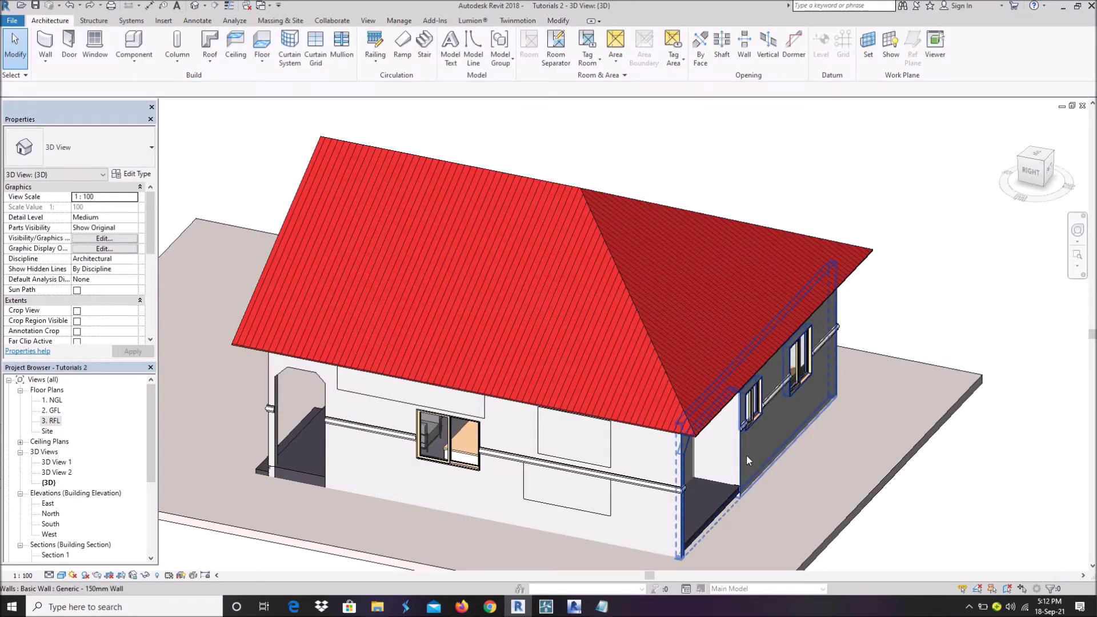
pyautogui.click(737, 446)
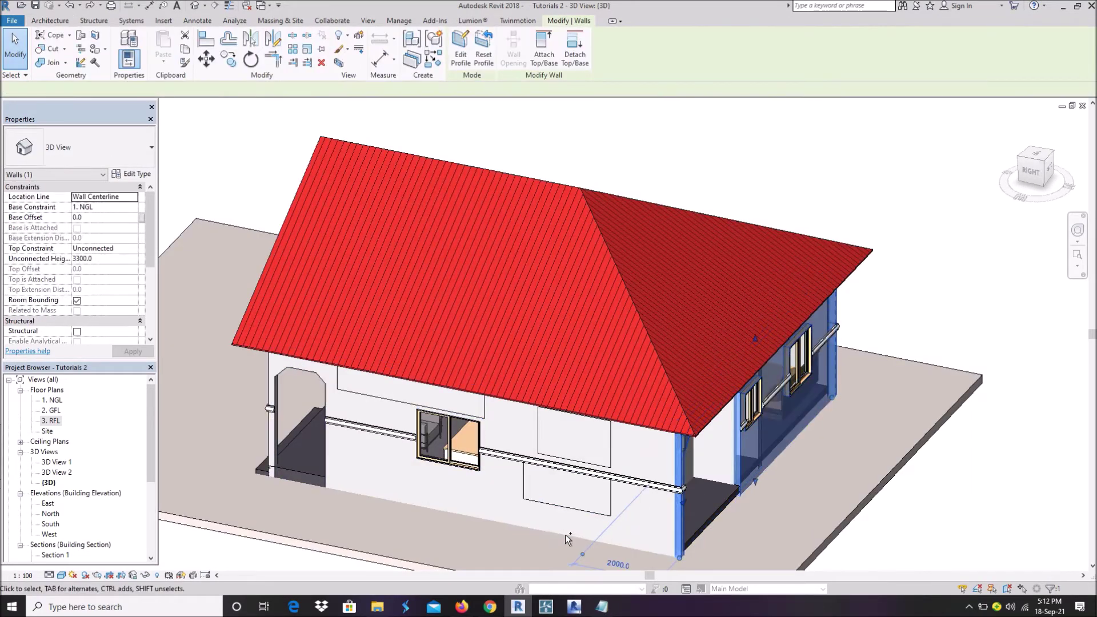
pyautogui.keyDown('ctrl'); pyautogui.click(551, 514); pyautogui.keyUp('ctrl')
pyautogui.keyDown('shift'); pyautogui.moveTo(437, 474); pyautogui.dragTo(619, 384, button='middle'); pyautogui.keyUp('shift')
pyautogui.scroll(-3, 728, 420)
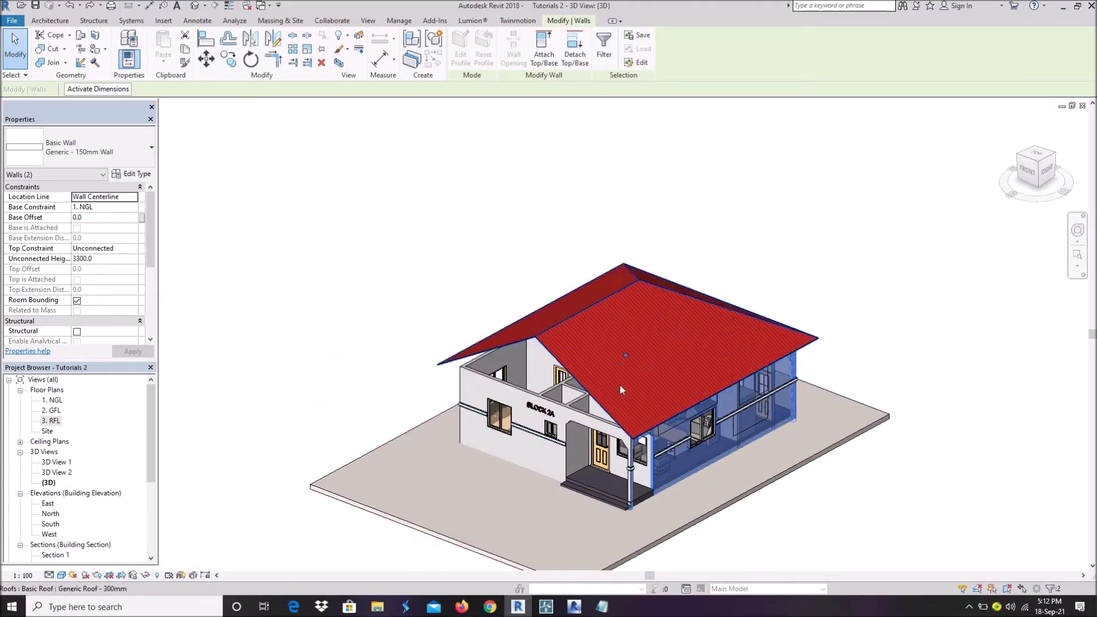
pyautogui.scroll(3, 457, 357)
pyautogui.keyDown('ctrl'); pyautogui.click(484, 368); pyautogui.keyUp('ctrl')
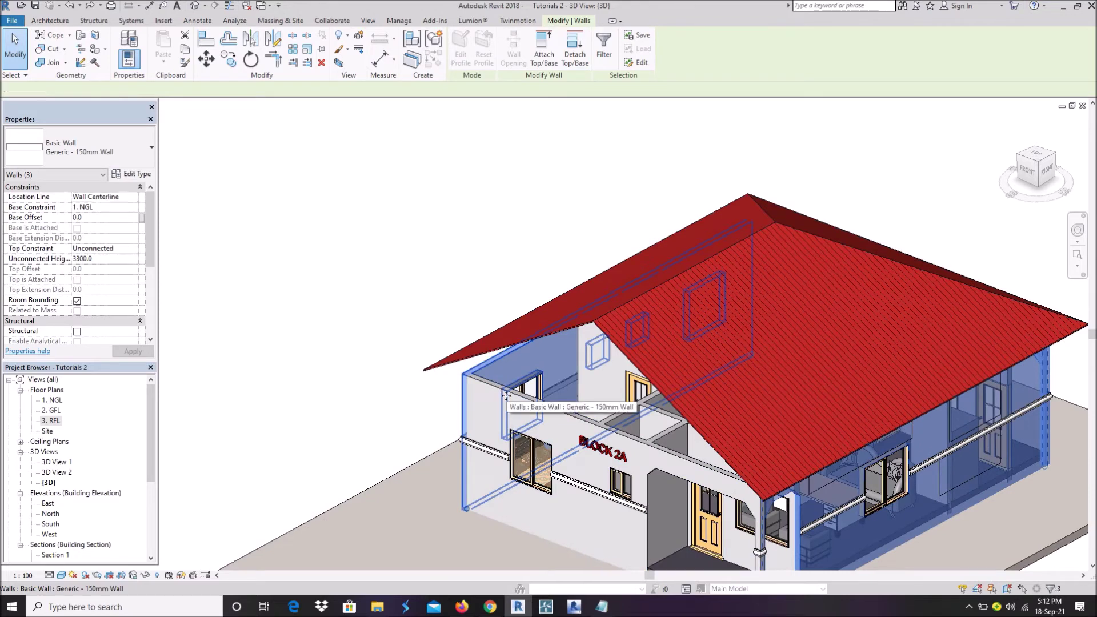
pyautogui.keyDown('ctrl'); pyautogui.click(506, 395); pyautogui.keyUp('ctrl')
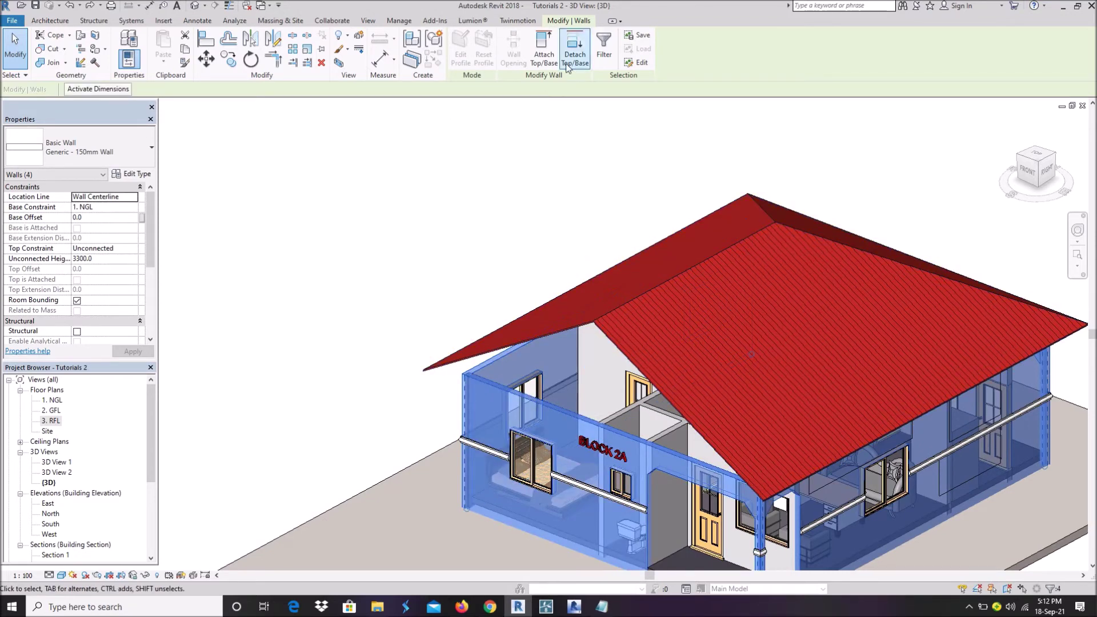
# - Attach the selected wall tops to the red roof
pyautogui.click(544, 51)
pyautogui.click(586, 333)
pyautogui.click(516, 225)
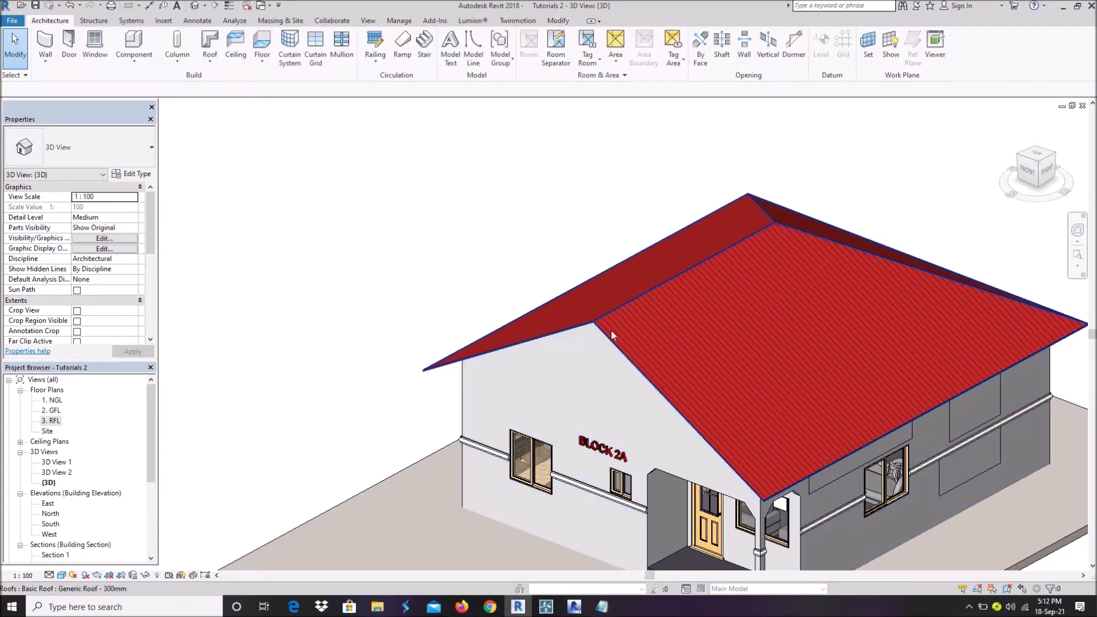
# - Select the red roof and temporarily hide it with HH
pyautogui.scroll(-4, 582, 257)
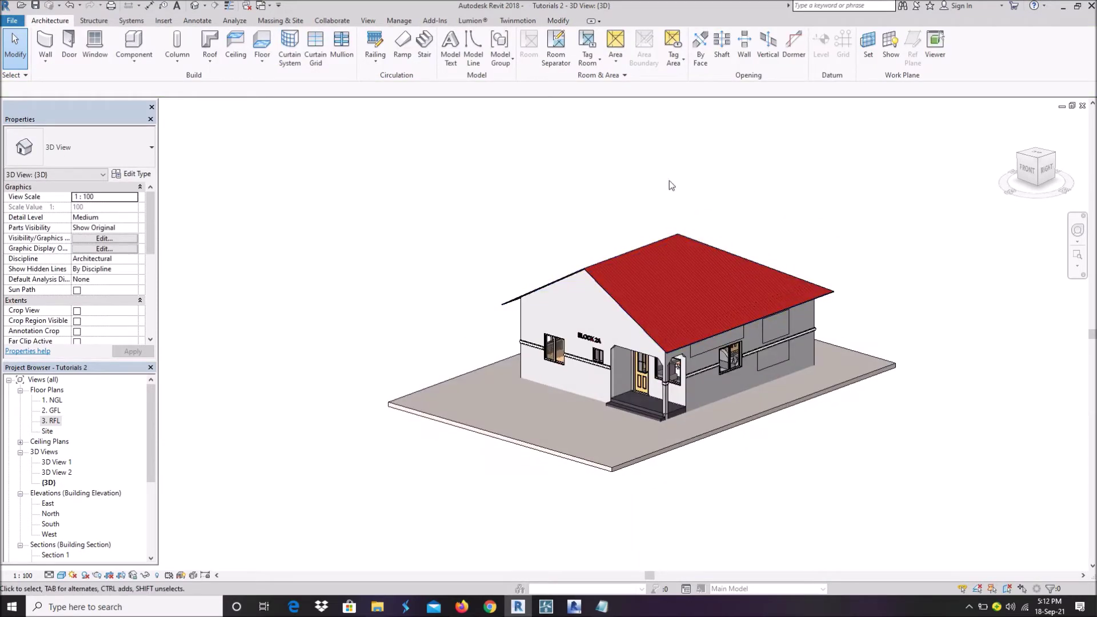
pyautogui.scroll(4, 664, 215)
pyautogui.click(651, 267)
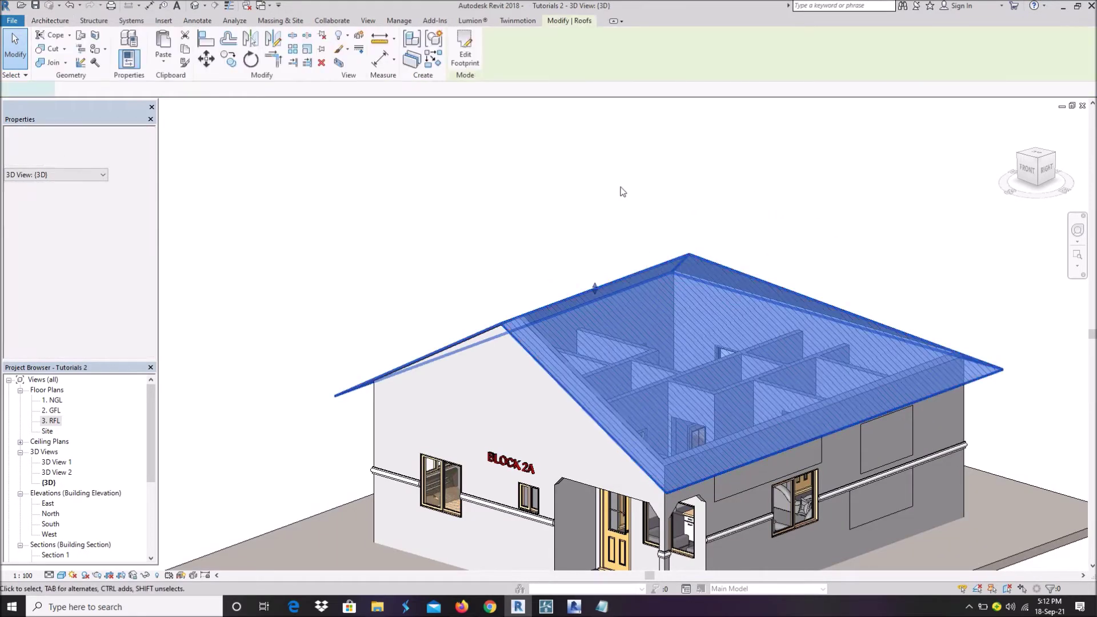
pyautogui.click(460, 59)
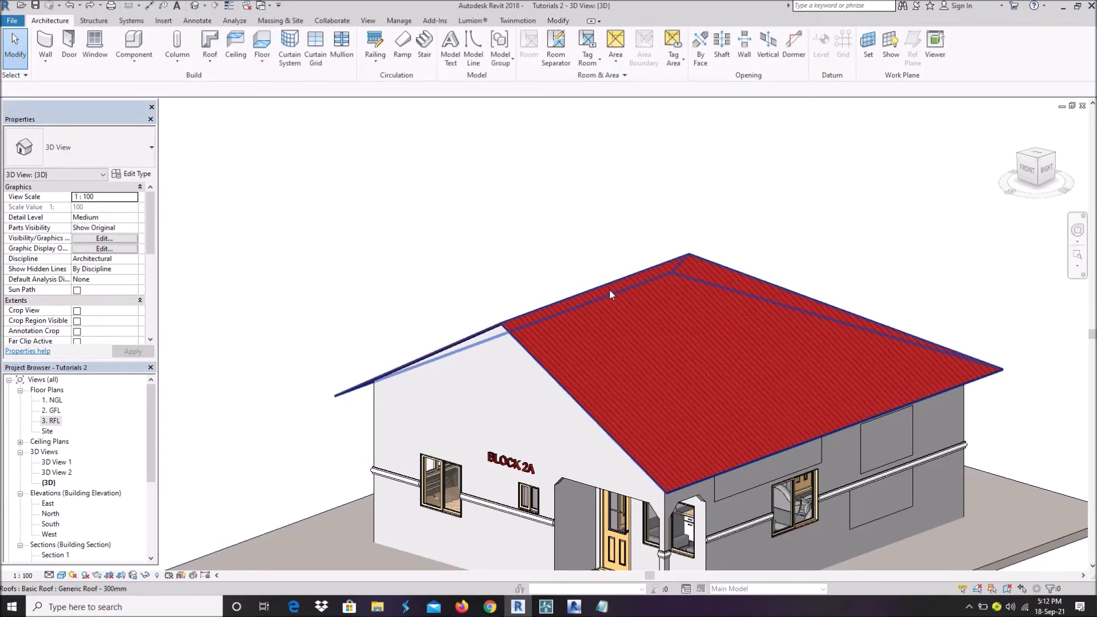
pyautogui.click(609, 289)
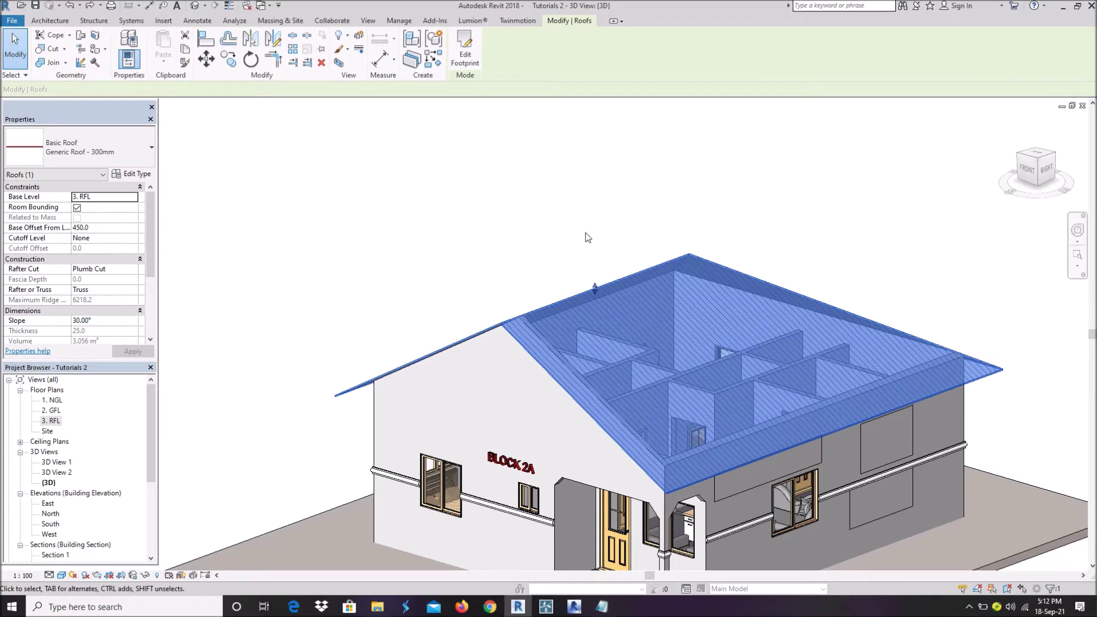
pyautogui.scroll(-3, 587, 252)
pyautogui.scroll(4, 566, 209)
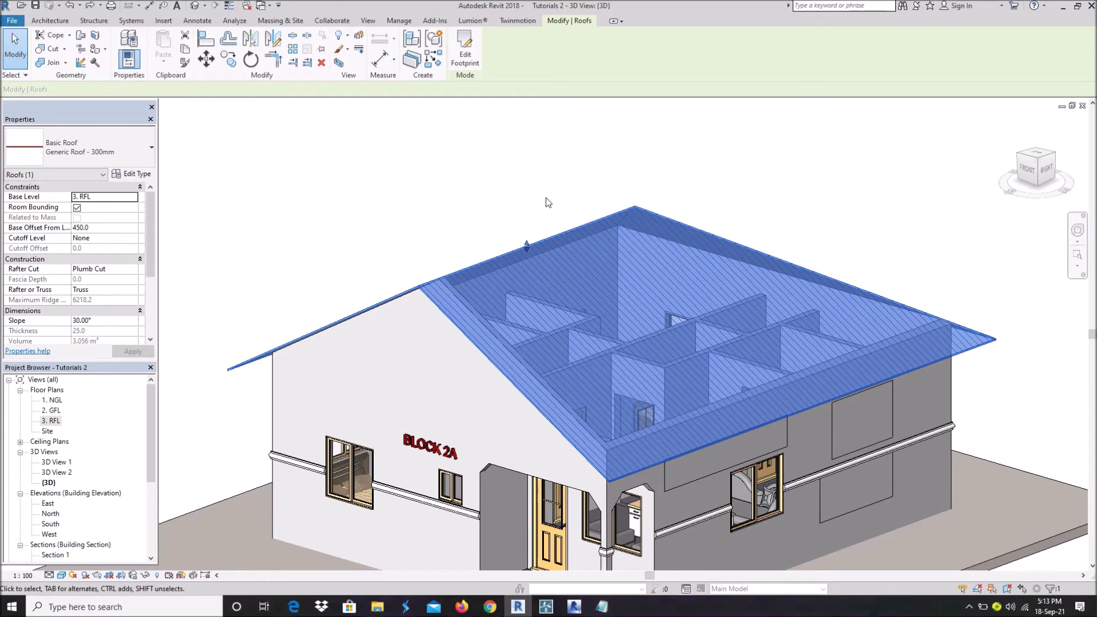
pyautogui.scroll(-2, 564, 208)
pyautogui.press('h')
pyautogui.press('h')
pyautogui.scroll(-3, 552, 255)
pyautogui.keyDown('shift'); pyautogui.moveTo(551, 255); pyautogui.dragTo(549, 300, button='middle'); pyautogui.keyUp('shift')
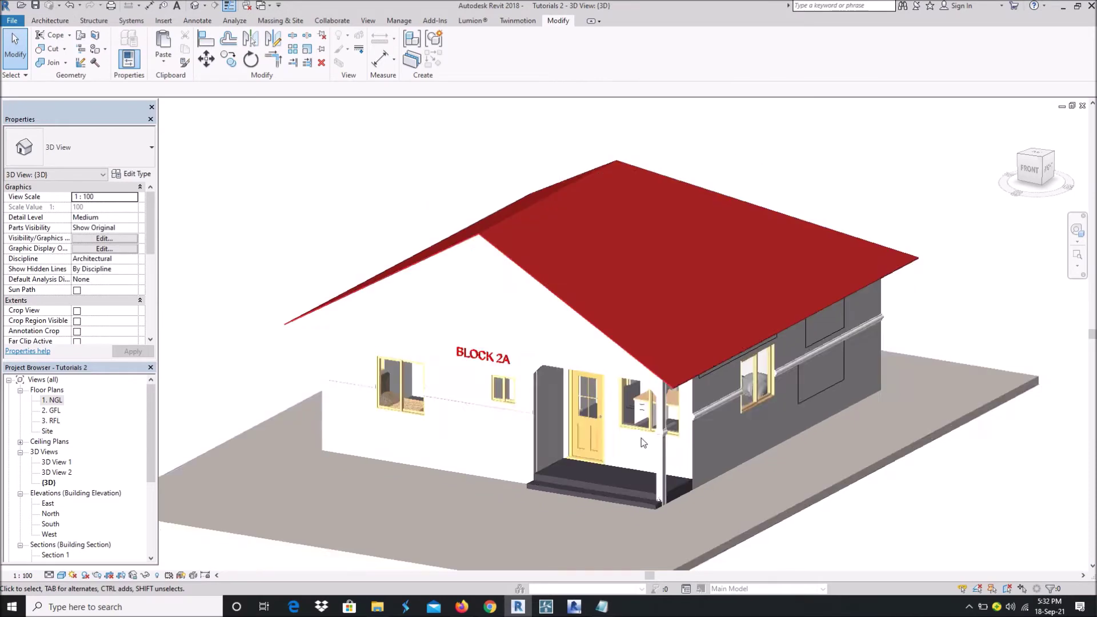
# - Hide the roof again and orbit to look down into the walls and gable
pyautogui.scroll(-2, 530, 343)
pyautogui.scroll(4, 531, 344)
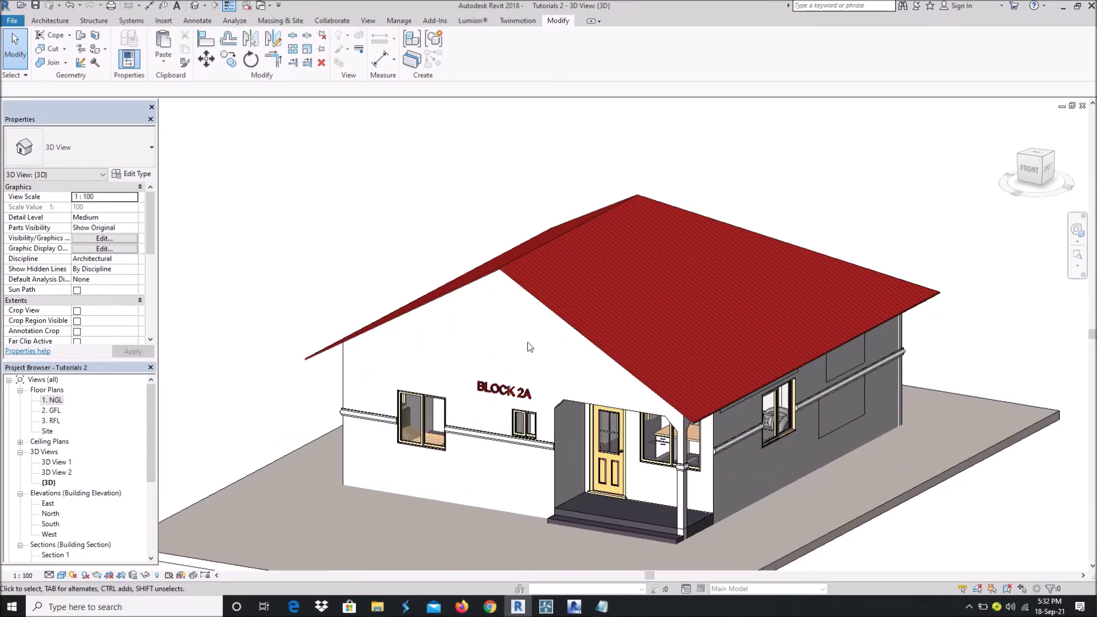
pyautogui.scroll(3, 529, 339)
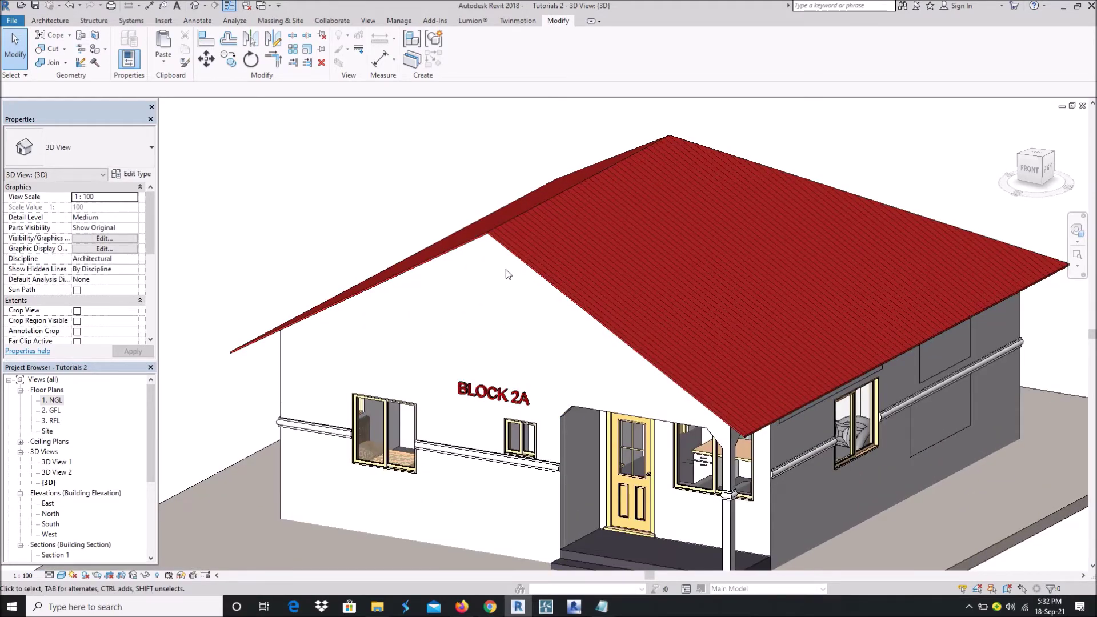
pyautogui.scroll(-3, 506, 274)
pyautogui.scroll(4, 508, 276)
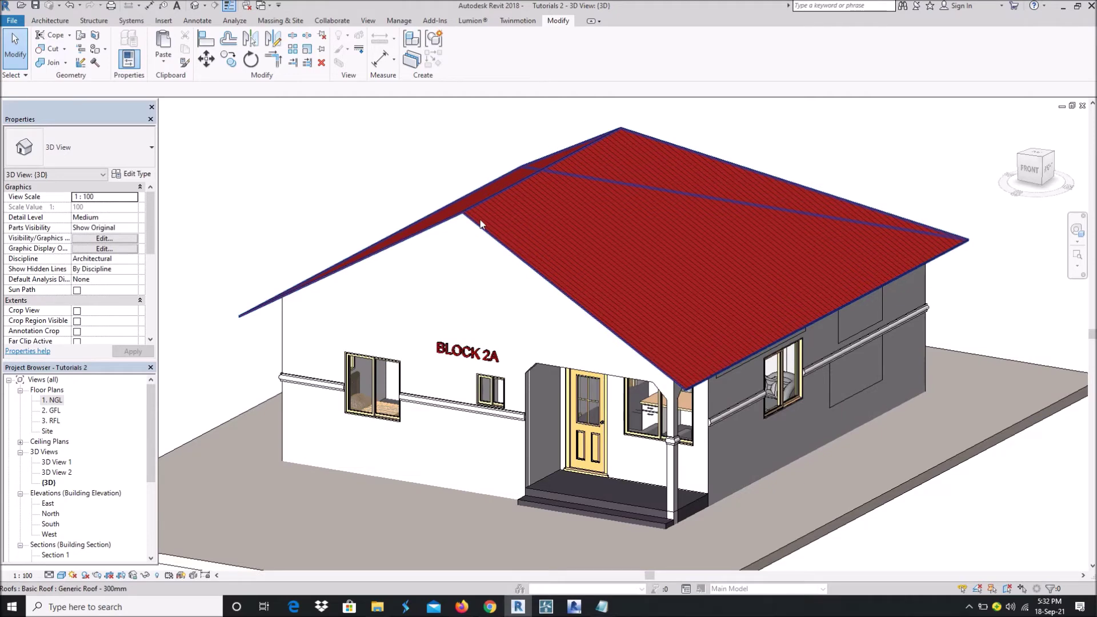
pyautogui.click(479, 227)
pyautogui.press('h')
pyautogui.press('h')
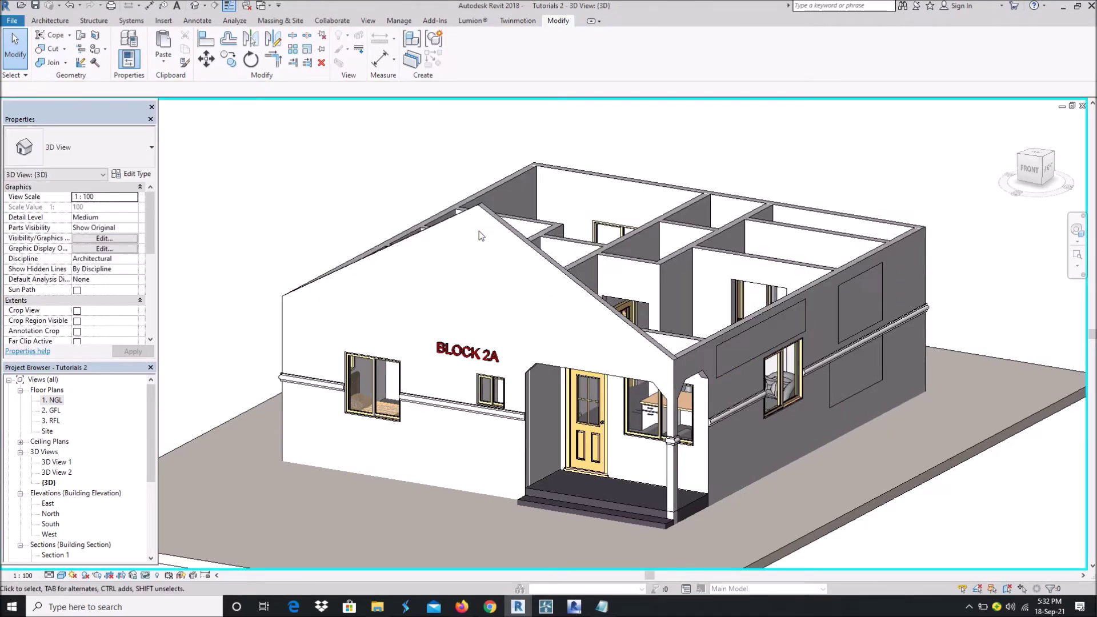
pyautogui.scroll(-2, 486, 259)
pyautogui.keyDown('shift'); pyautogui.moveTo(488, 261); pyautogui.dragTo(610, 151, button='middle'); pyautogui.keyUp('shift')
pyautogui.scroll(2, 610, 151)
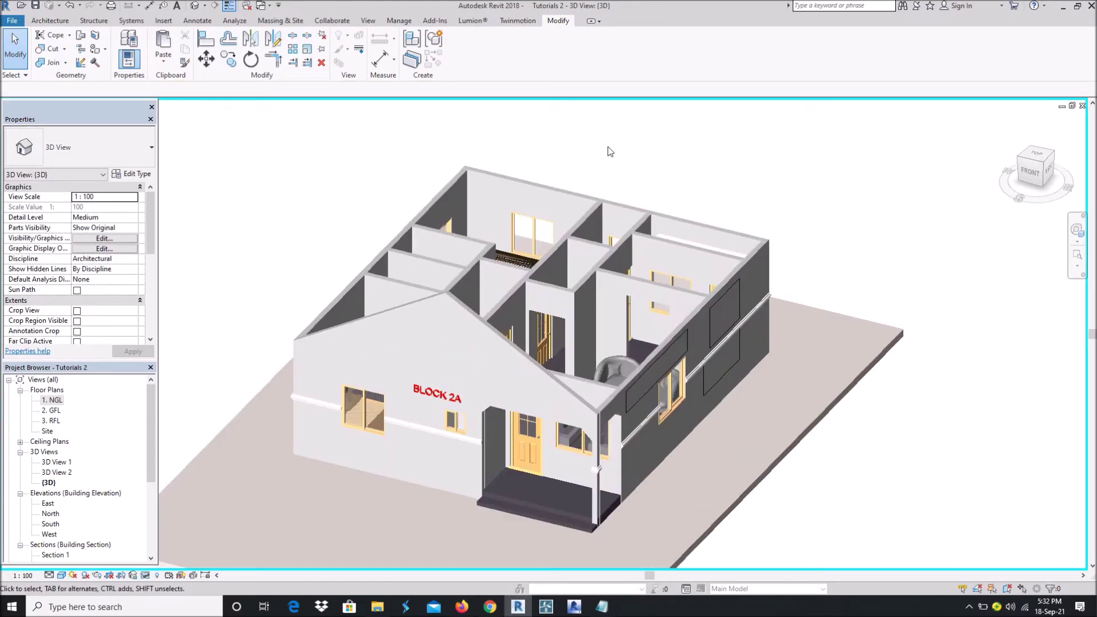
pyautogui.click(50, 20)
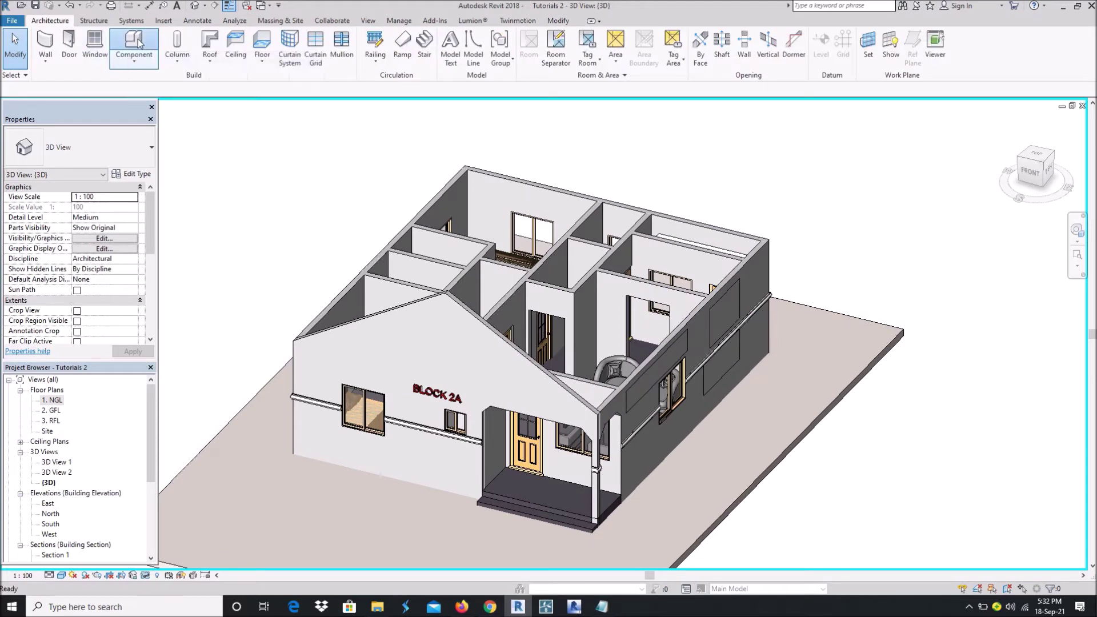
# - Create a Model In-Place element in the Casework category named Casework 3
pyautogui.click(139, 43)
pyautogui.click(486, 52)
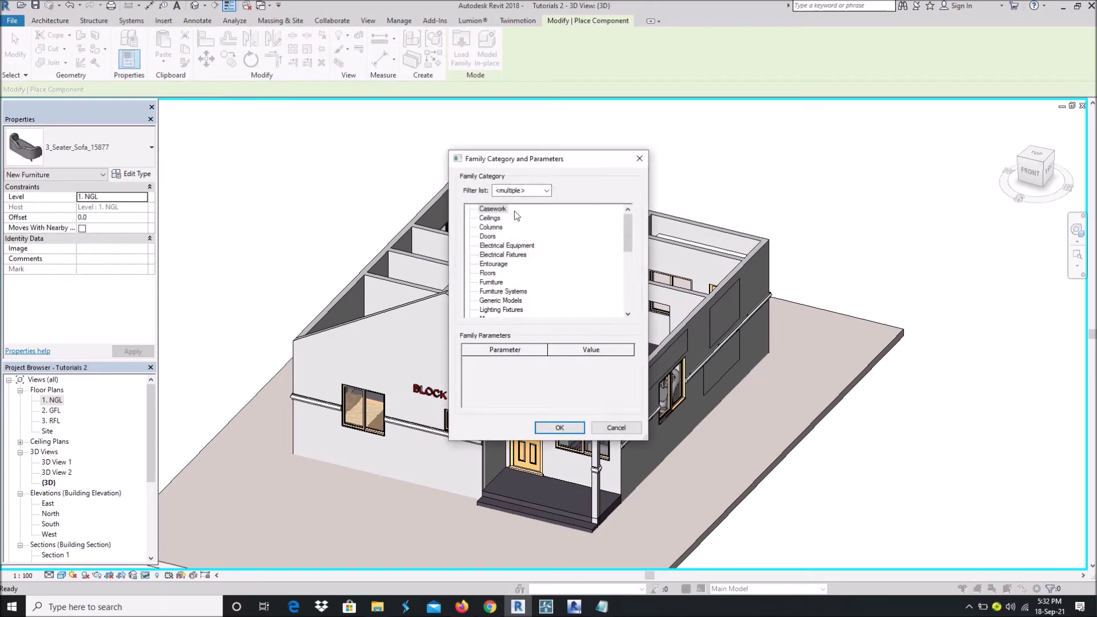
pyautogui.doubleClick(492, 209)
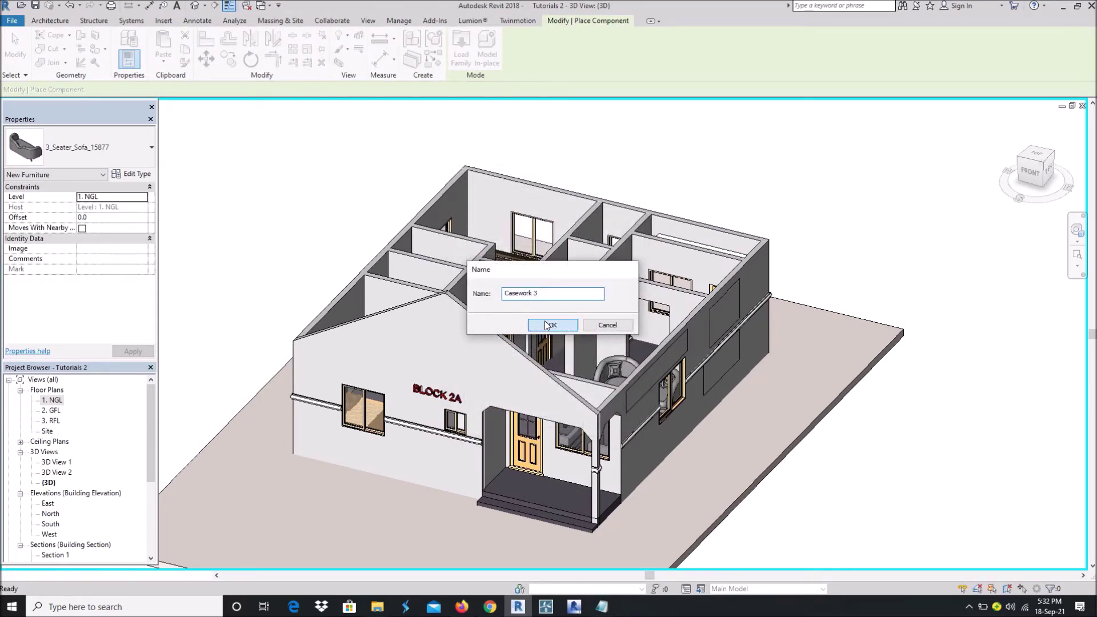
pyautogui.click(553, 326)
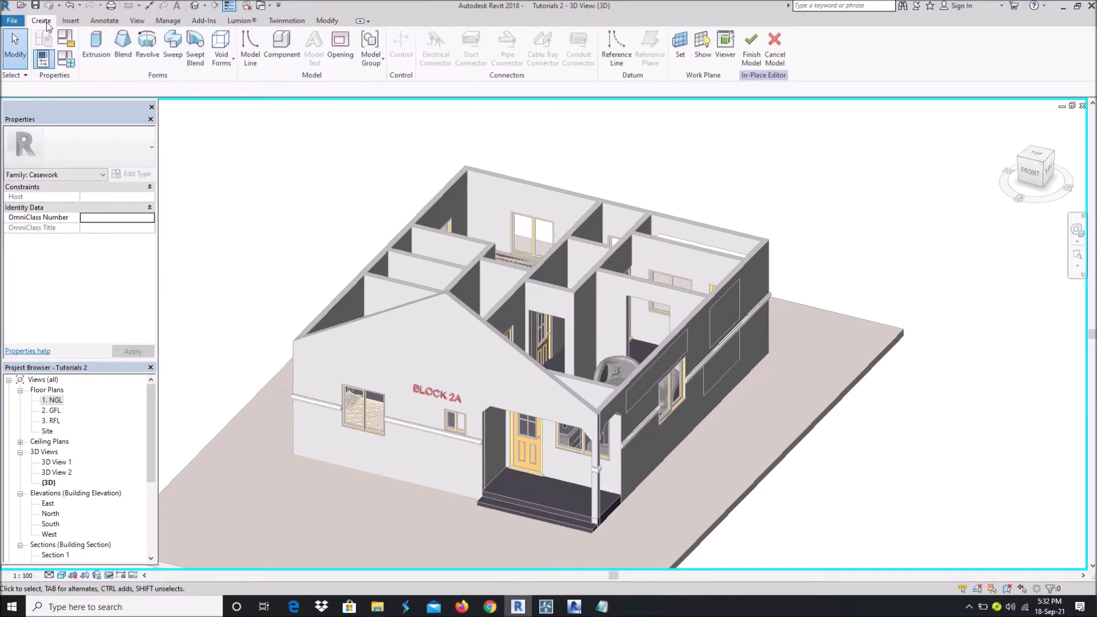
pyautogui.click(173, 43)
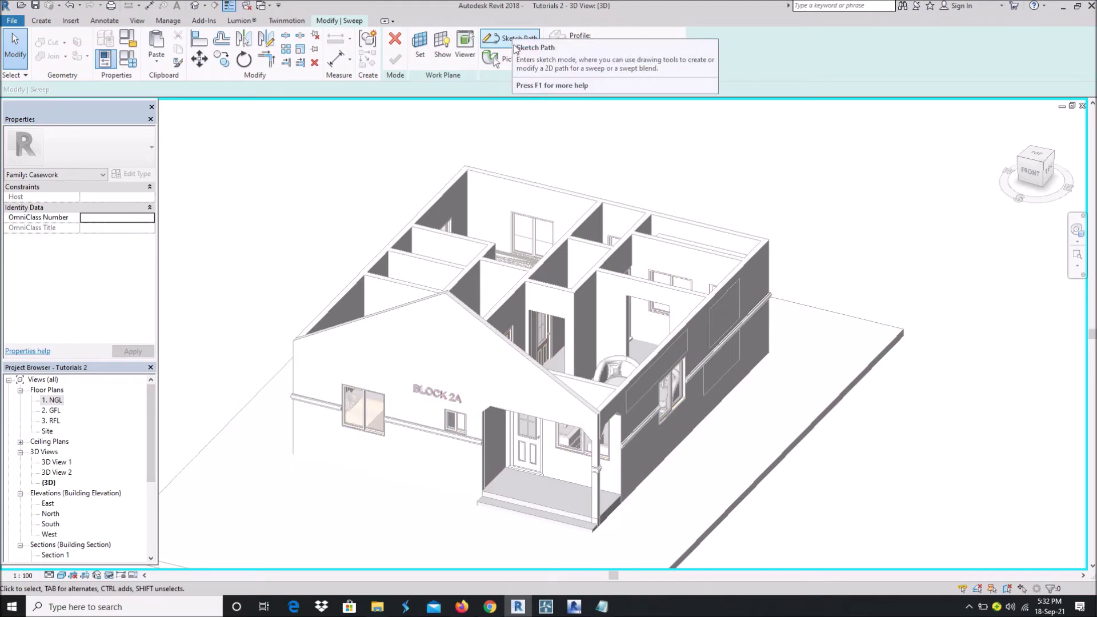
# - Pick the wall top edges (front, left, back) as the sweep path
pyautogui.click(514, 58)
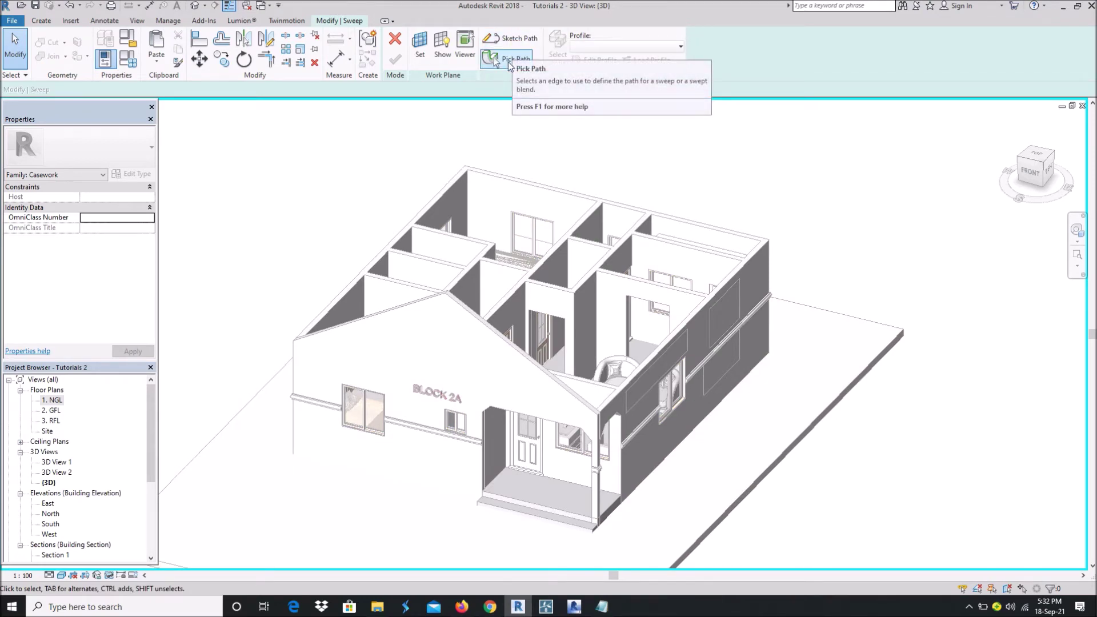
pyautogui.click(509, 63)
pyautogui.scroll(5, 632, 421)
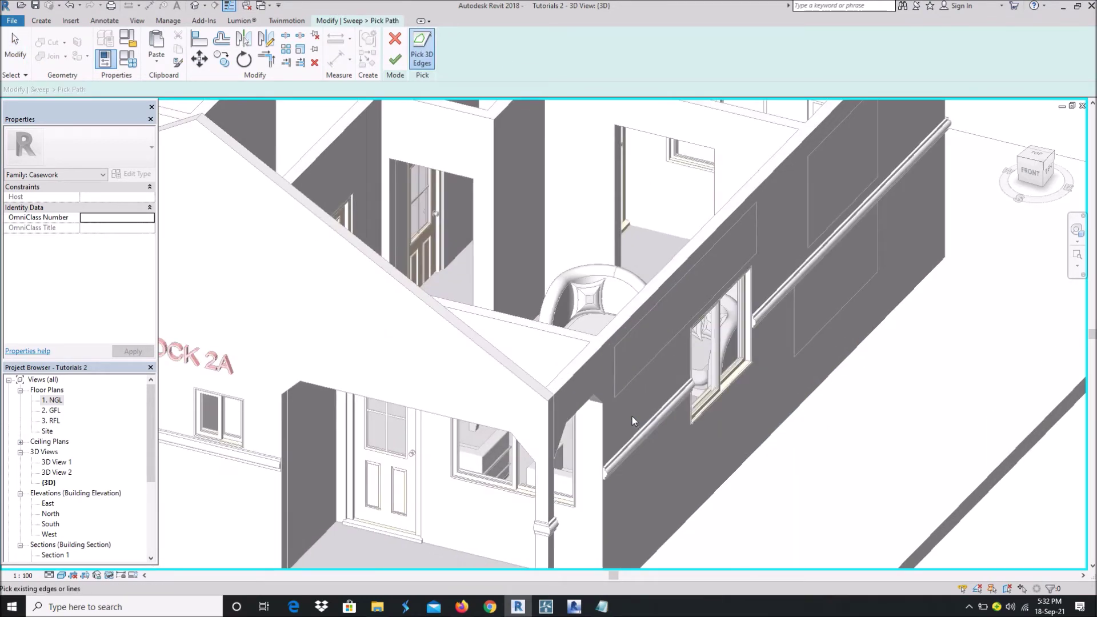
pyautogui.scroll(-5, 490, 385)
pyautogui.scroll(4, 441, 359)
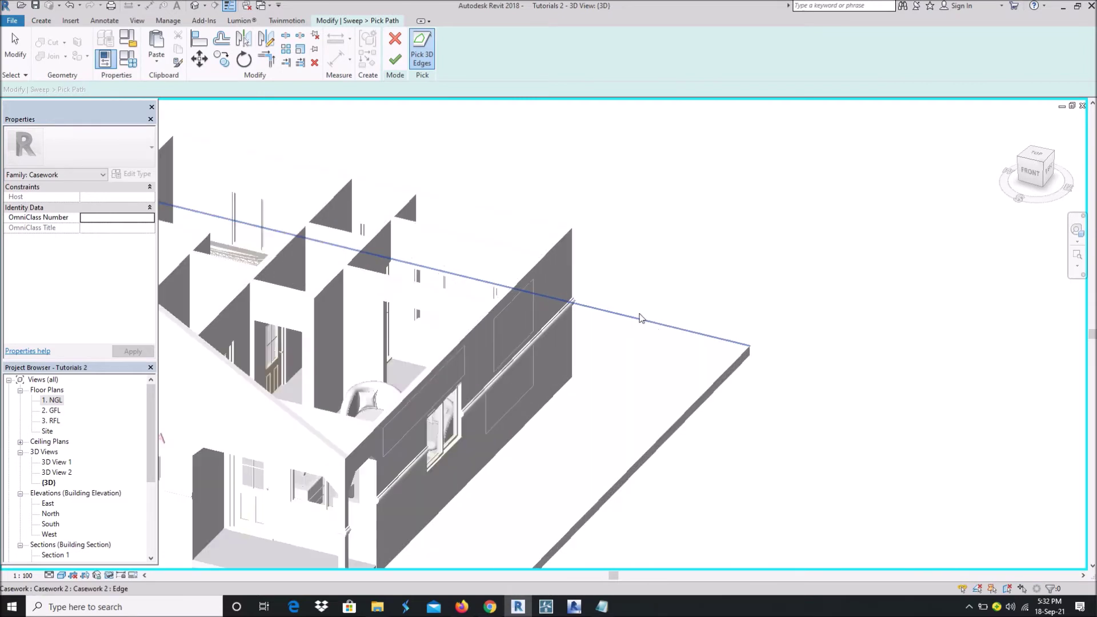
pyautogui.click(441, 359)
pyautogui.scroll(-5, 321, 440)
pyautogui.scroll(7, 346, 380)
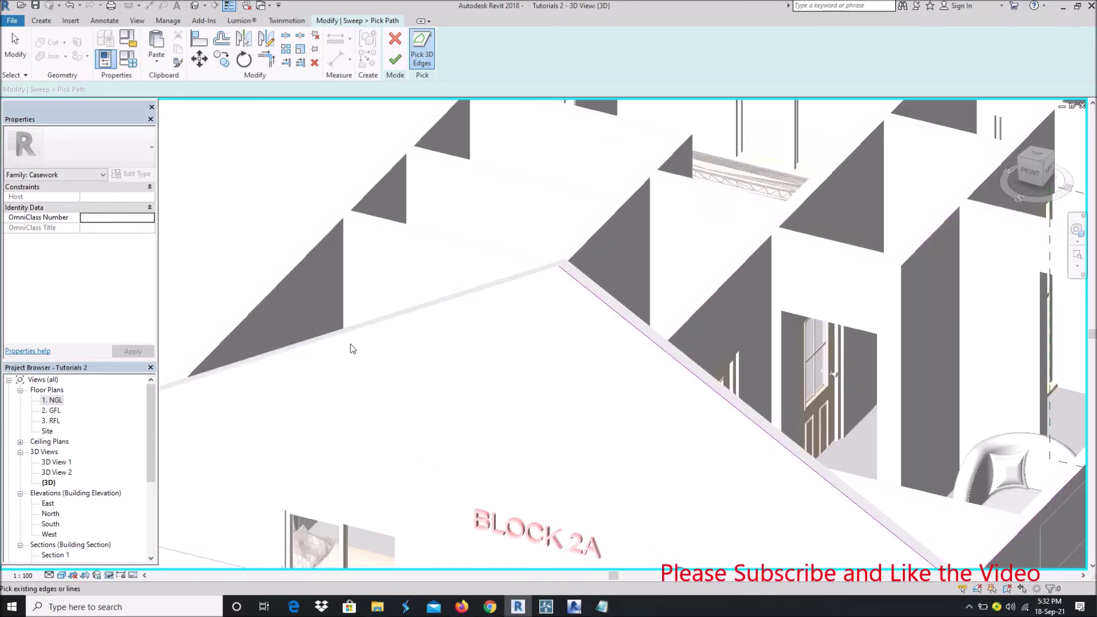
pyautogui.scroll(-5, 353, 347)
pyautogui.click(350, 336)
pyautogui.click(258, 295)
pyautogui.scroll(4, 311, 394)
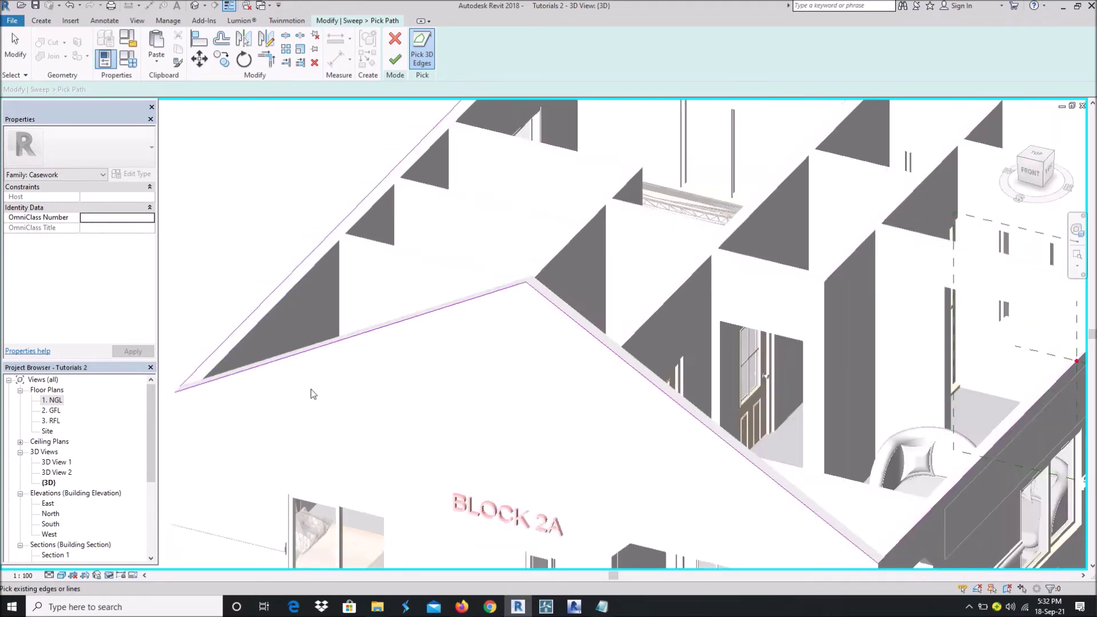
pyautogui.scroll(-5, 311, 394)
pyautogui.scroll(5, 521, 215)
pyautogui.click(520, 213)
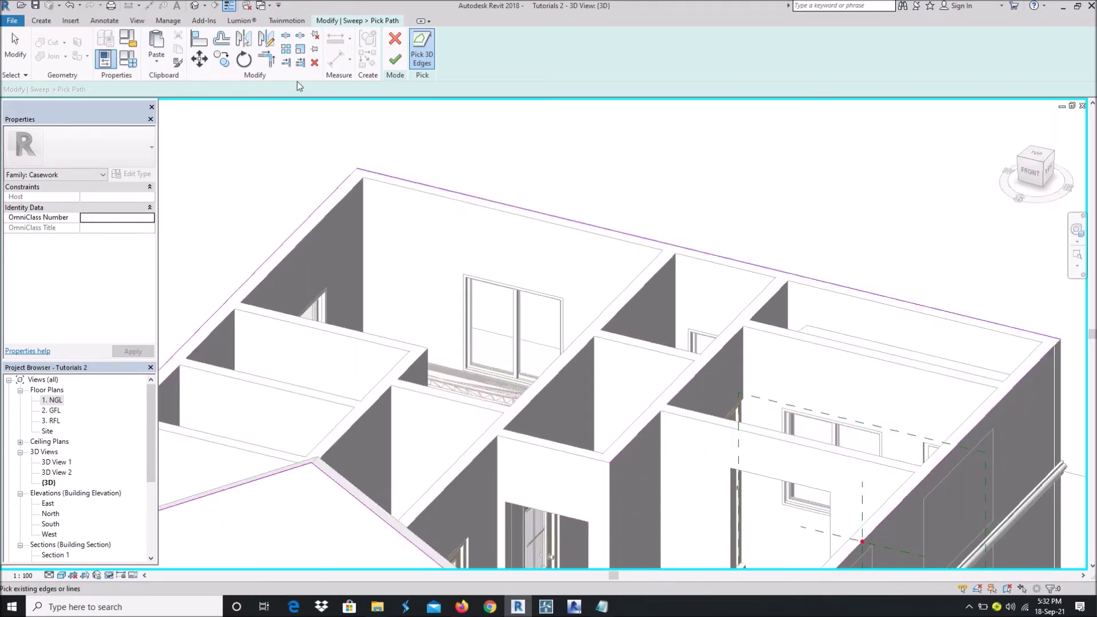
# - Trim the path lines into a clean corner and finish the path sketch
pyautogui.click(266, 58)
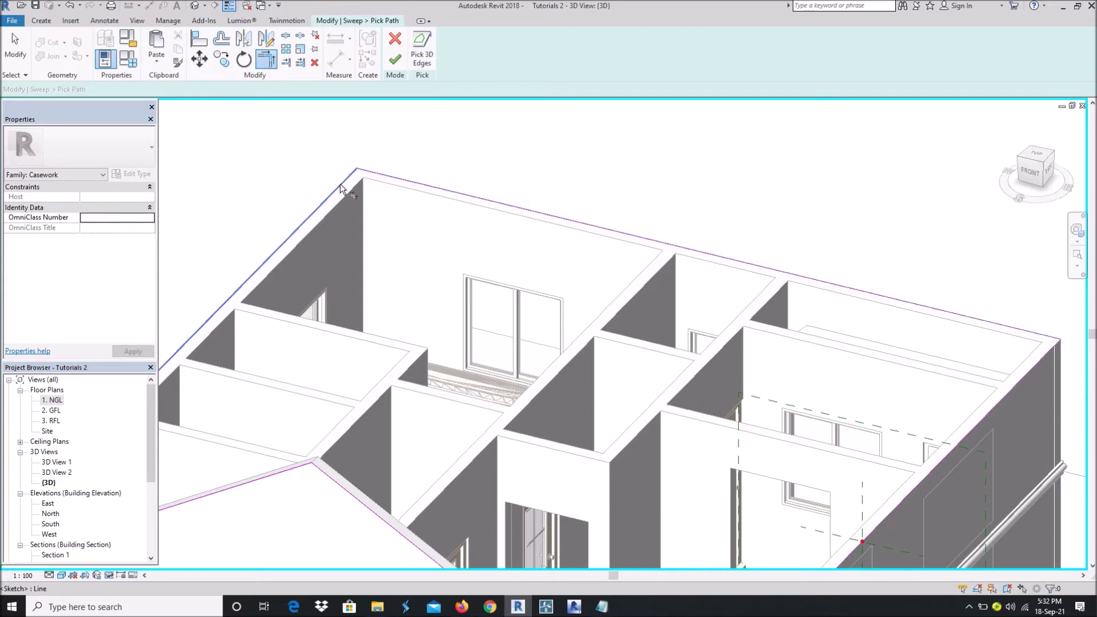
pyautogui.scroll(-5, 343, 183)
pyautogui.scroll(5, 726, 216)
pyautogui.click(706, 235)
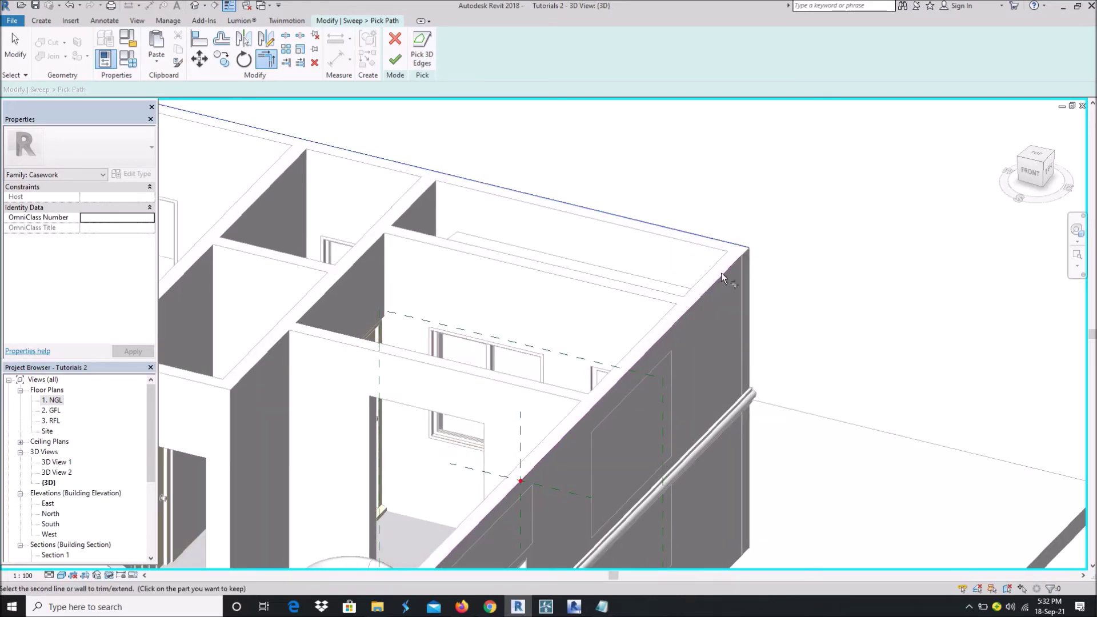
pyautogui.click(701, 294)
pyautogui.scroll(-5, 690, 218)
pyautogui.scroll(5, 530, 419)
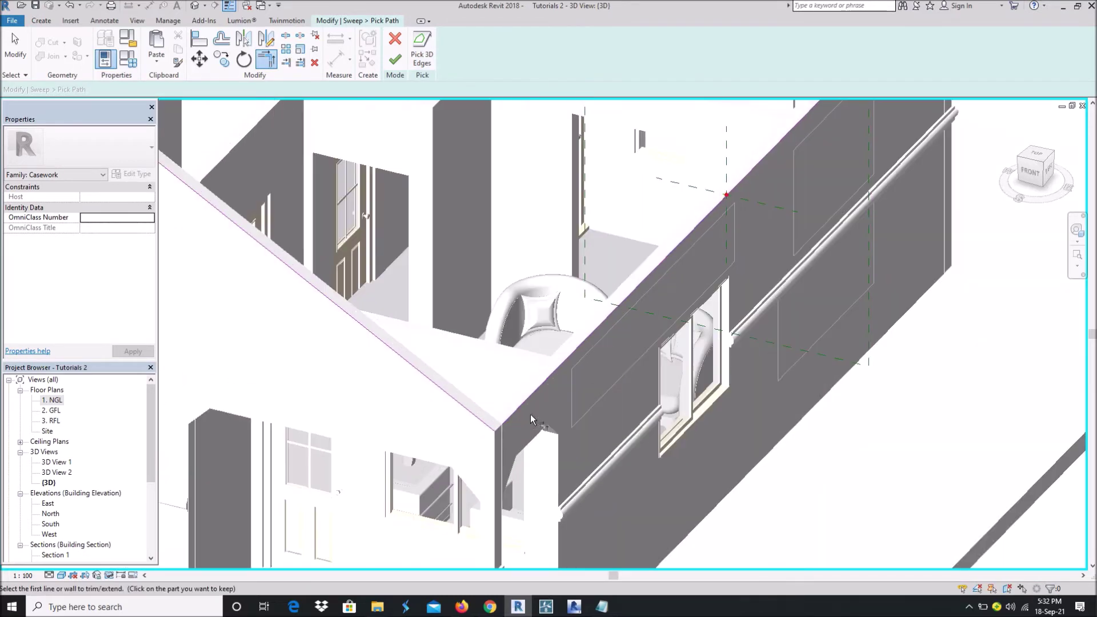
pyautogui.scroll(-5, 289, 258)
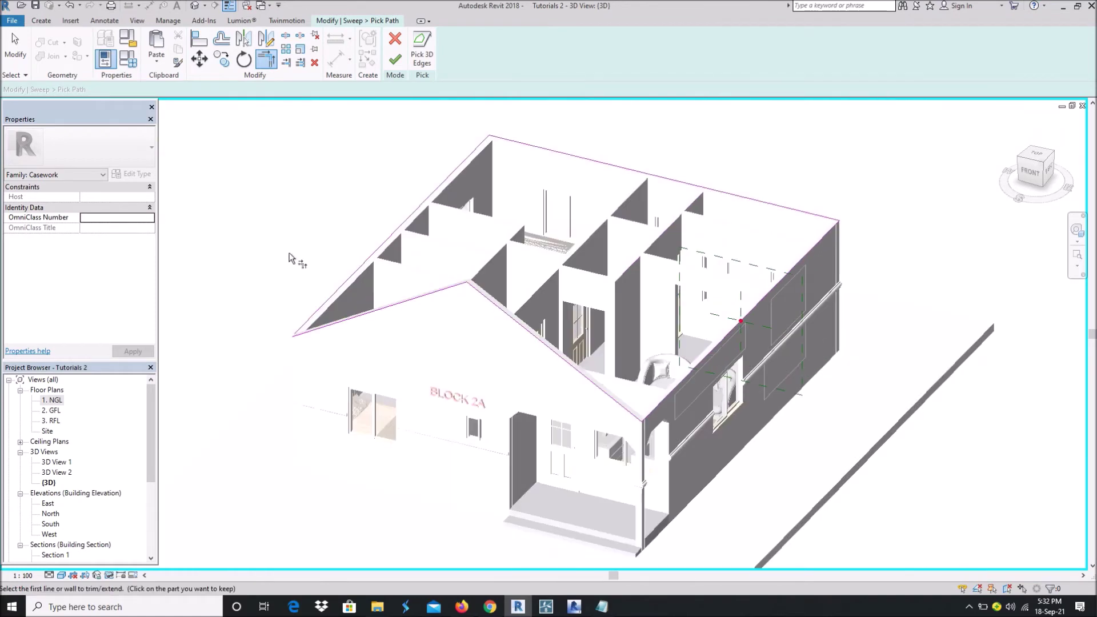
pyautogui.scroll(4, 331, 316)
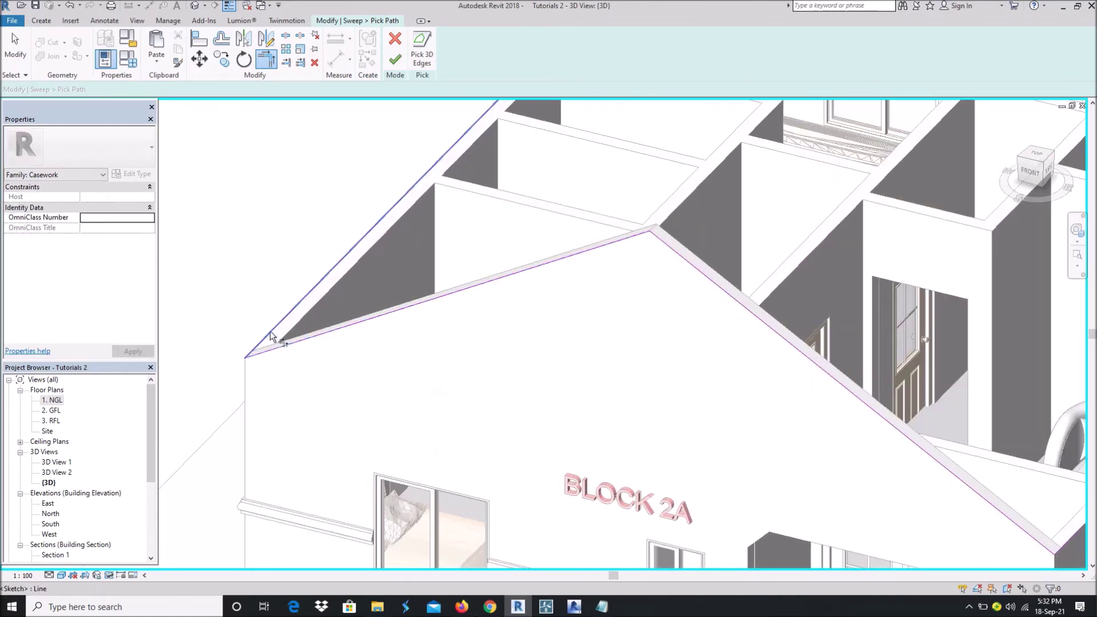
pyautogui.scroll(-4, 289, 237)
pyautogui.scroll(2, 289, 240)
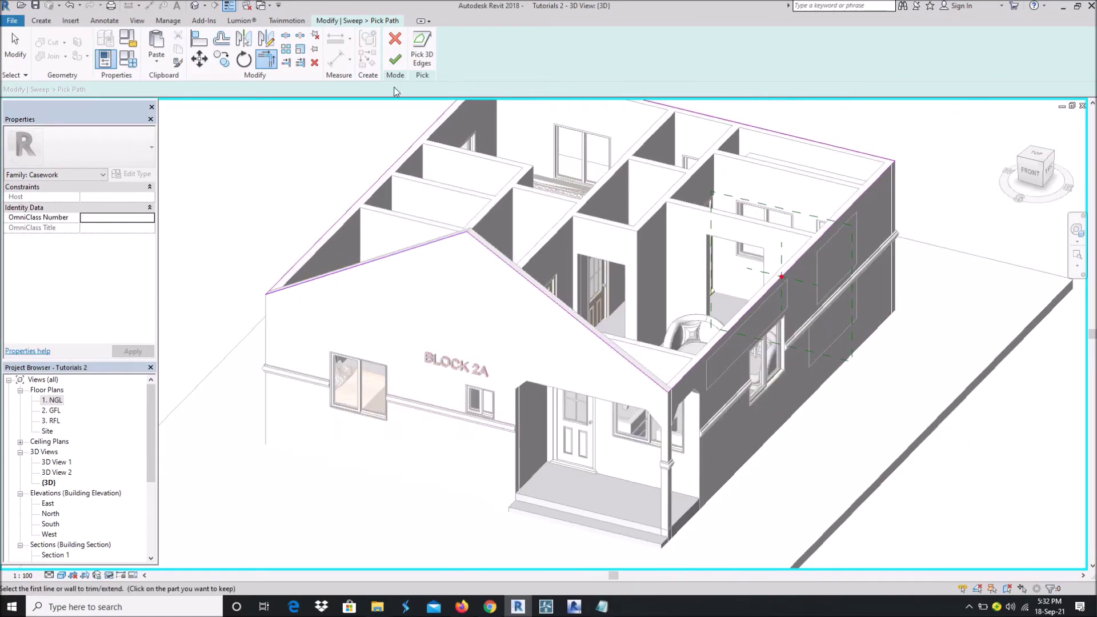
pyautogui.click(396, 60)
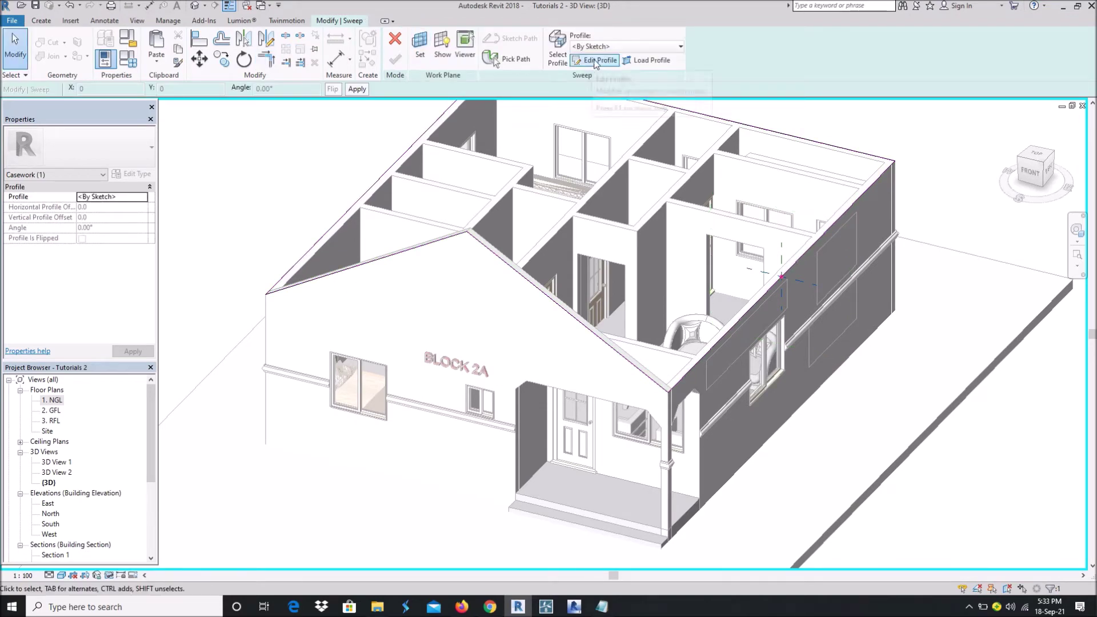
# - Edit the sweep profile in the South elevation with the Line tool
pyautogui.click(595, 60)
pyautogui.scroll(-2, 83, 517)
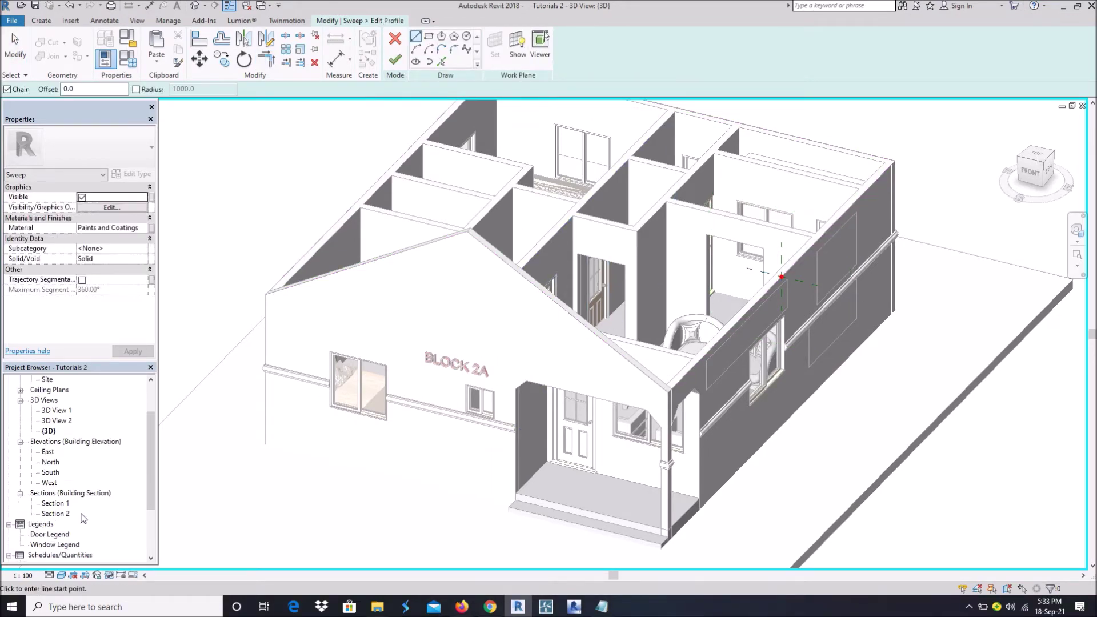
pyautogui.doubleClick(49, 473)
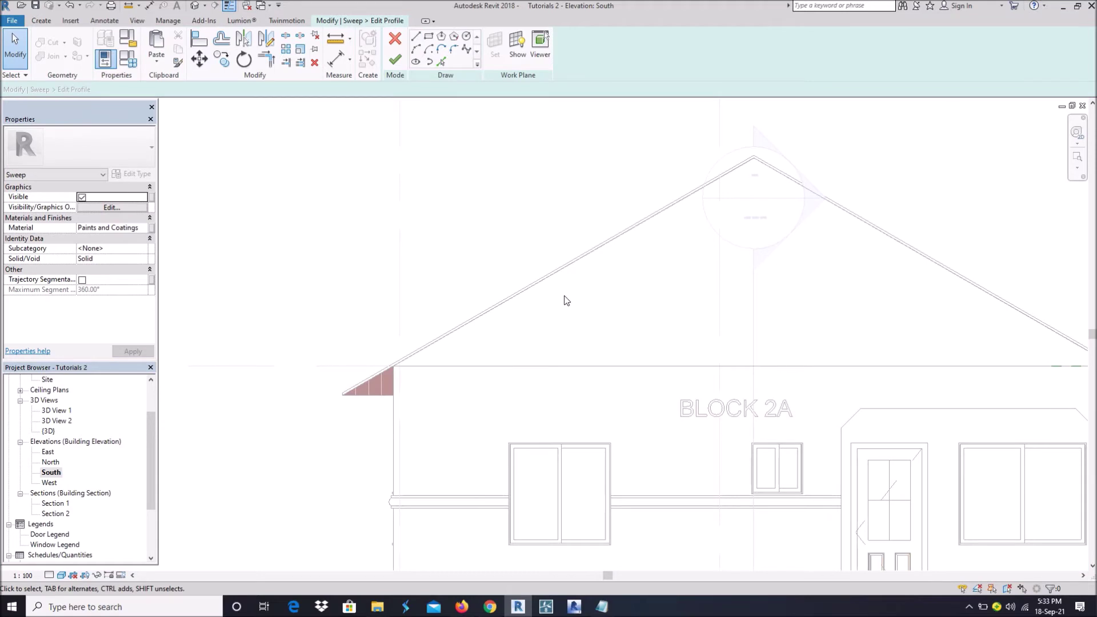
pyautogui.scroll(5, 937, 327)
pyautogui.click(416, 36)
pyautogui.scroll(3, 616, 351)
# - Draw the 450 vertical edge, top edge, stepped outline and bottom ledge of the profile
pyautogui.click(576, 396)
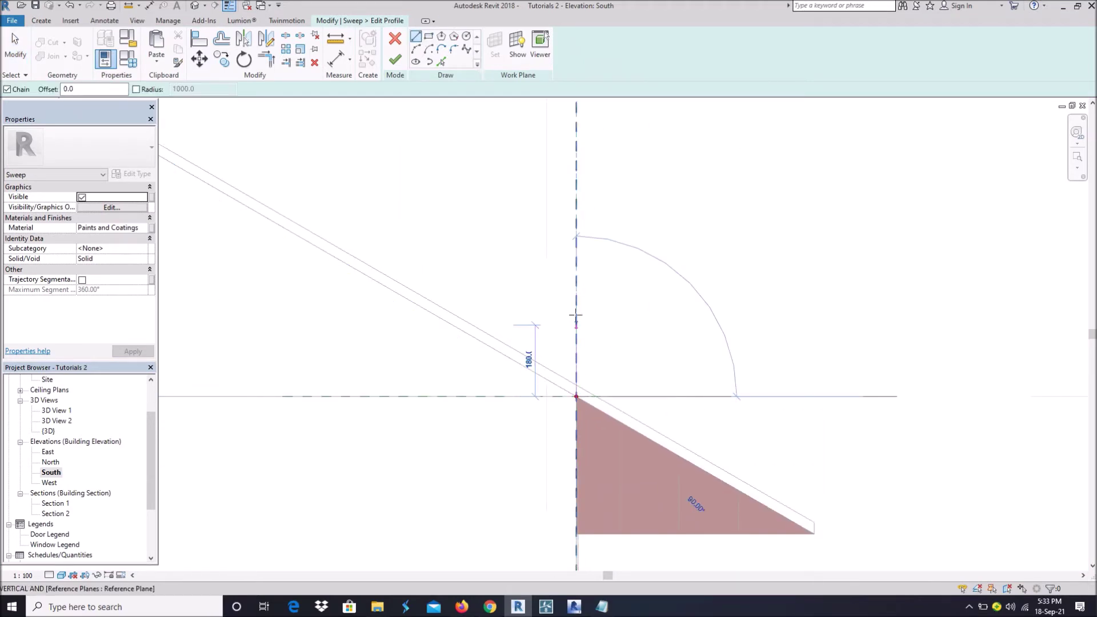
pyautogui.write('450')
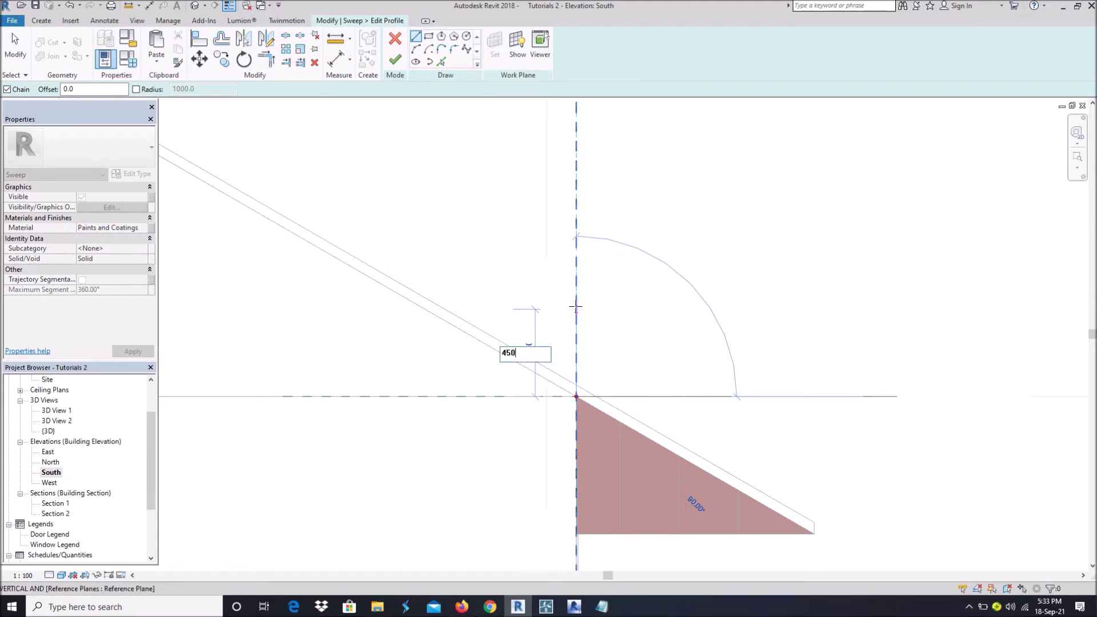
pyautogui.press('Return')
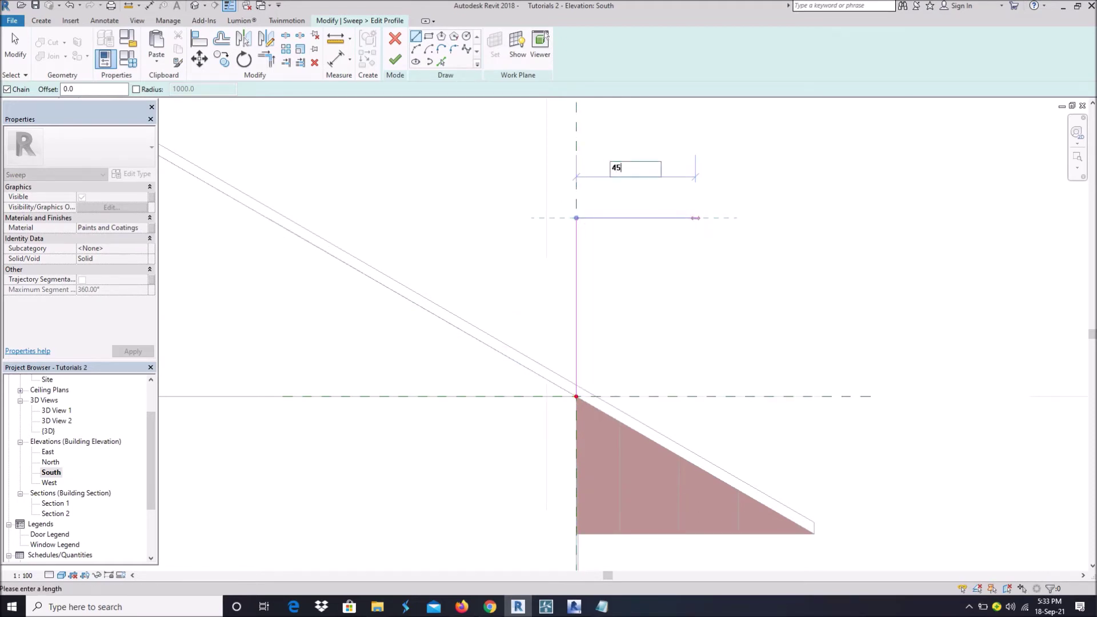
pyautogui.click(755, 218)
pyautogui.click(756, 242)
pyautogui.click(732, 241)
pyautogui.click(731, 264)
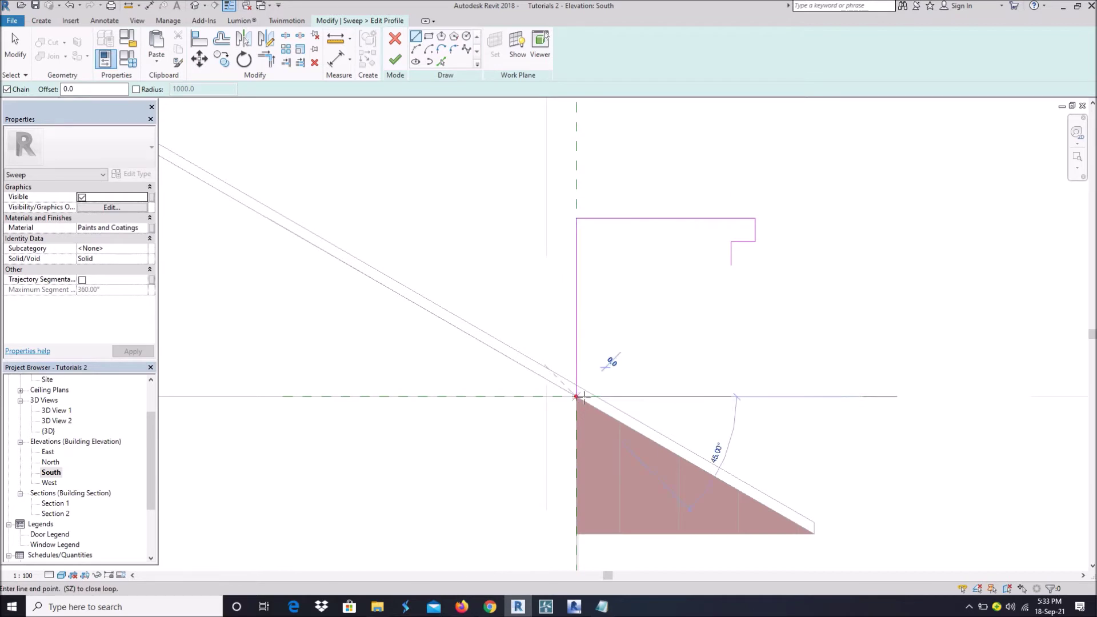
pyautogui.click(616, 396)
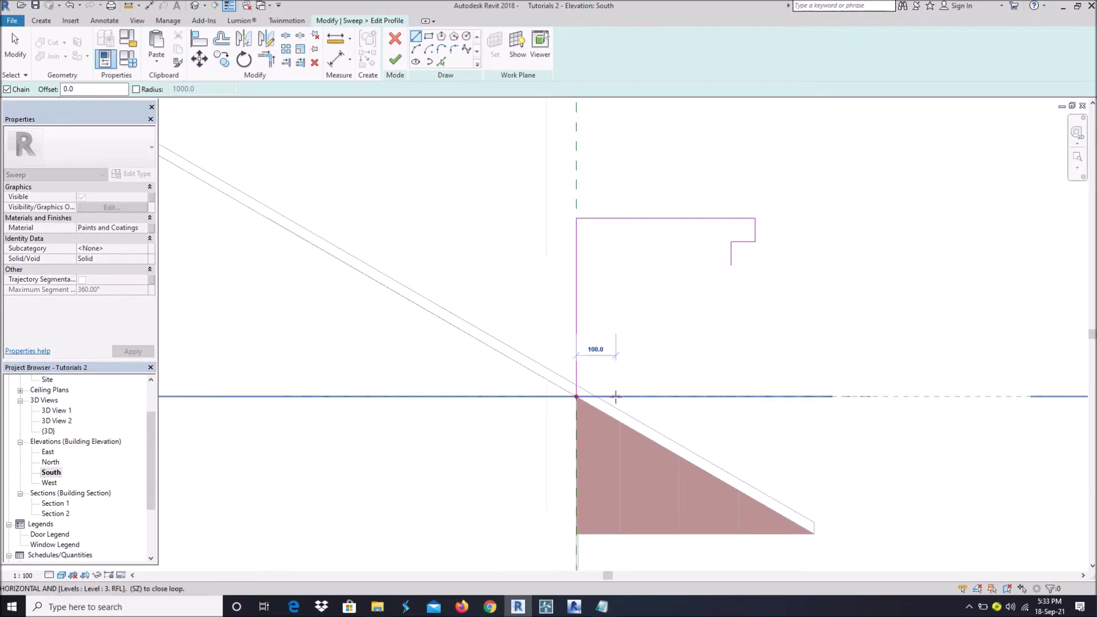
pyautogui.click(646, 356)
# - Close the profile with a curved cove arc
pyautogui.click(416, 49)
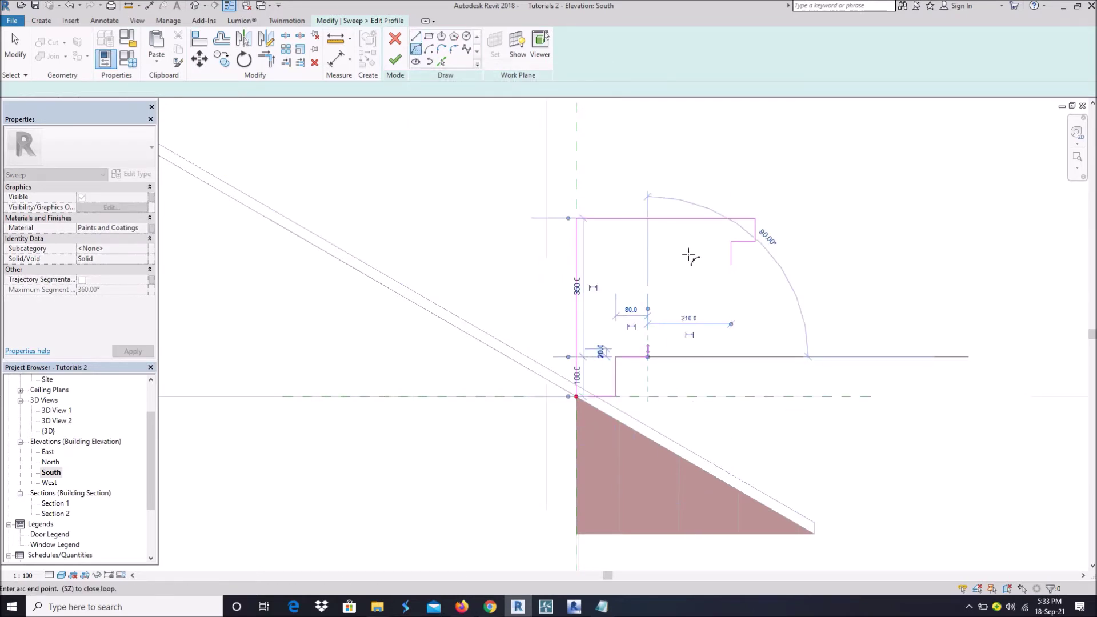
pyautogui.click(730, 265)
pyautogui.click(709, 276)
pyautogui.scroll(-3, 704, 245)
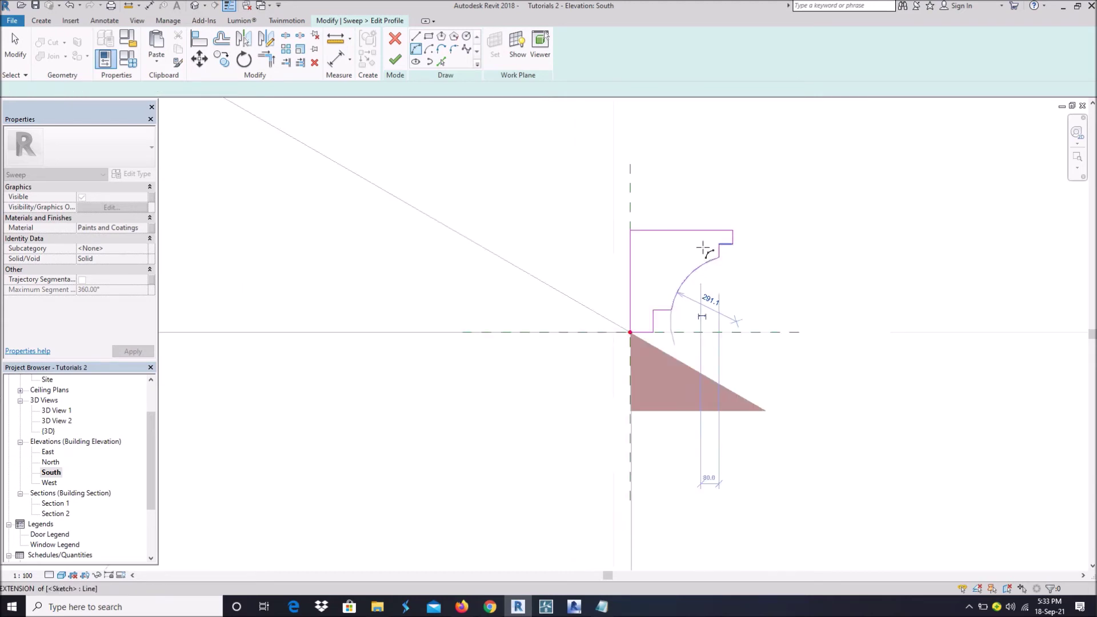
pyautogui.press('Escape')
pyautogui.press('Escape')
# - Finish the profile, sweep and Casework 3 model, then orbit the 3D view to check the moulding
pyautogui.click(394, 60)
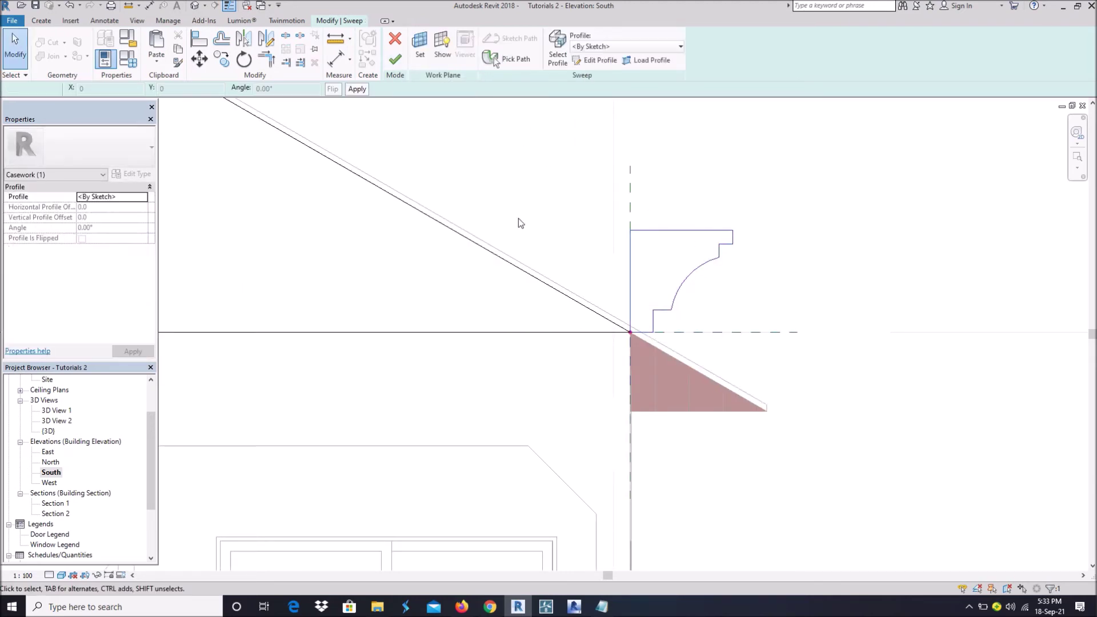
pyautogui.click(400, 64)
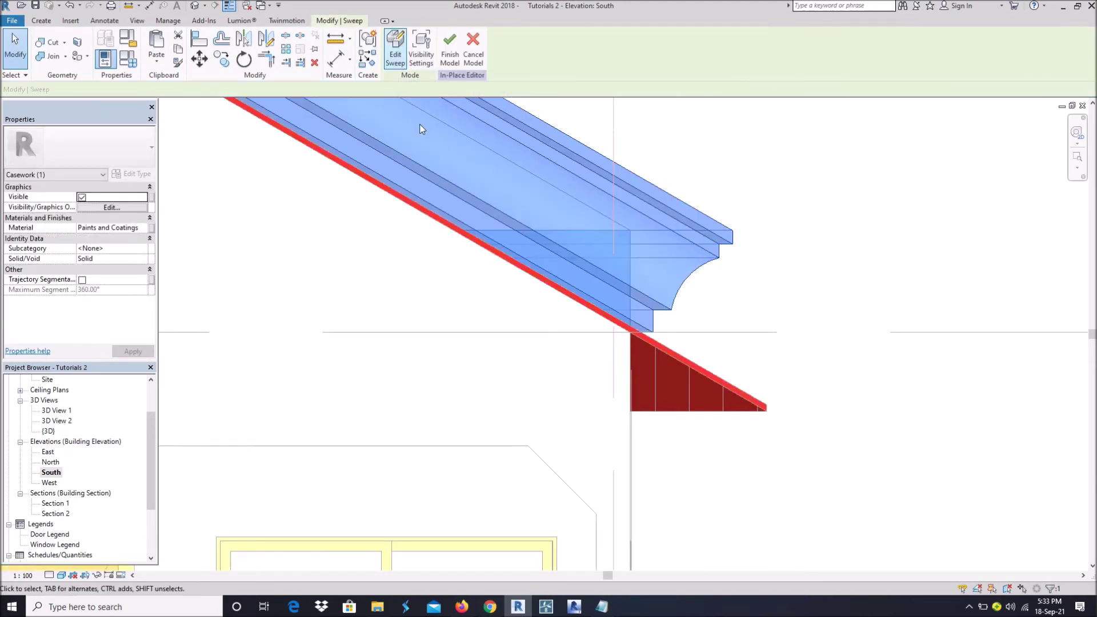
pyautogui.click(205, 6)
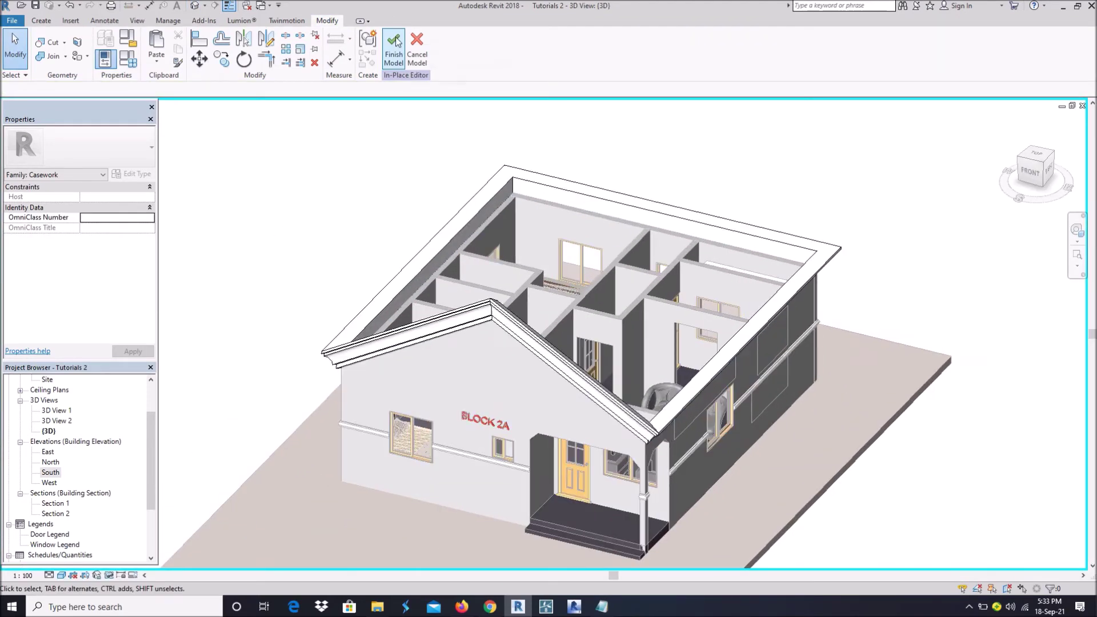
pyautogui.click(394, 49)
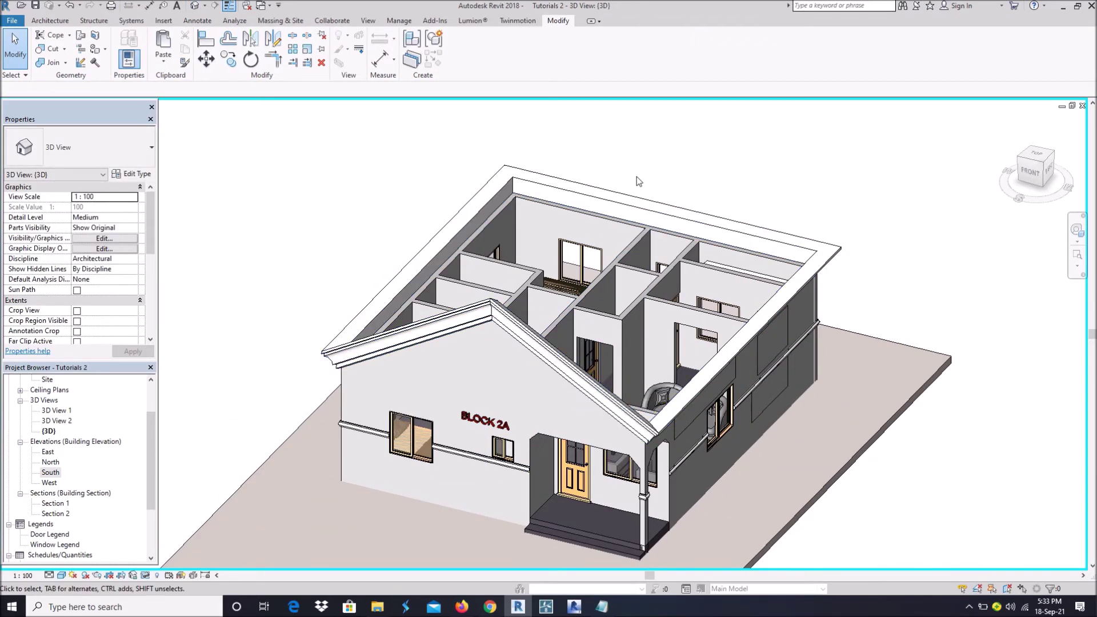
pyautogui.scroll(-5, 636, 177)
pyautogui.keyDown('shift'); pyautogui.moveTo(636, 176); pyautogui.dragTo(559, 233, button='middle'); pyautogui.keyUp('shift')
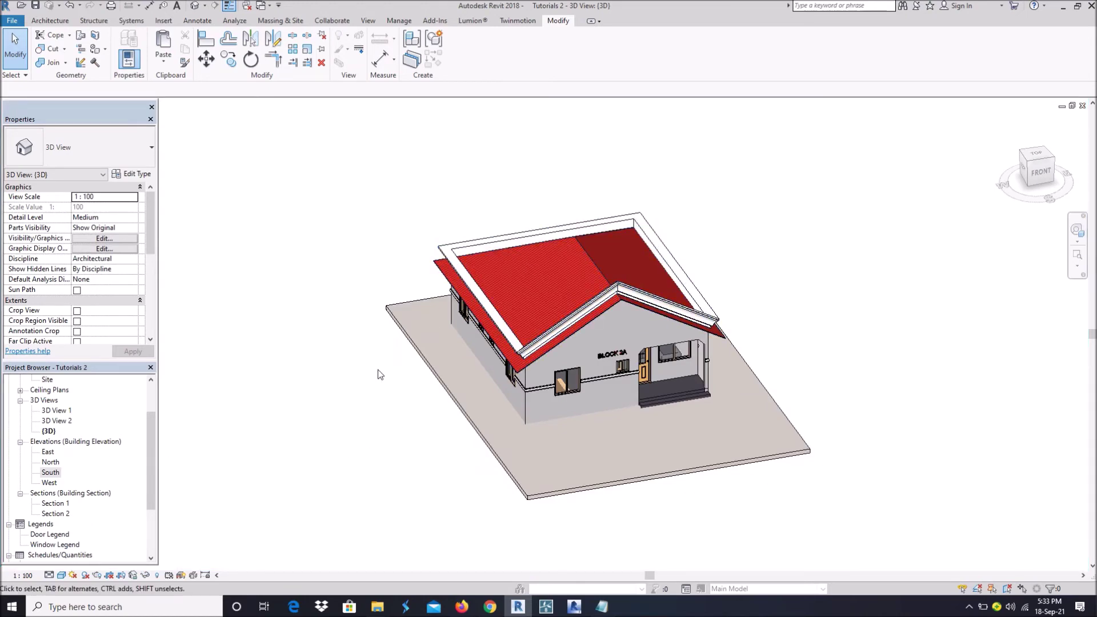
pyautogui.scroll(2, 595, 262)
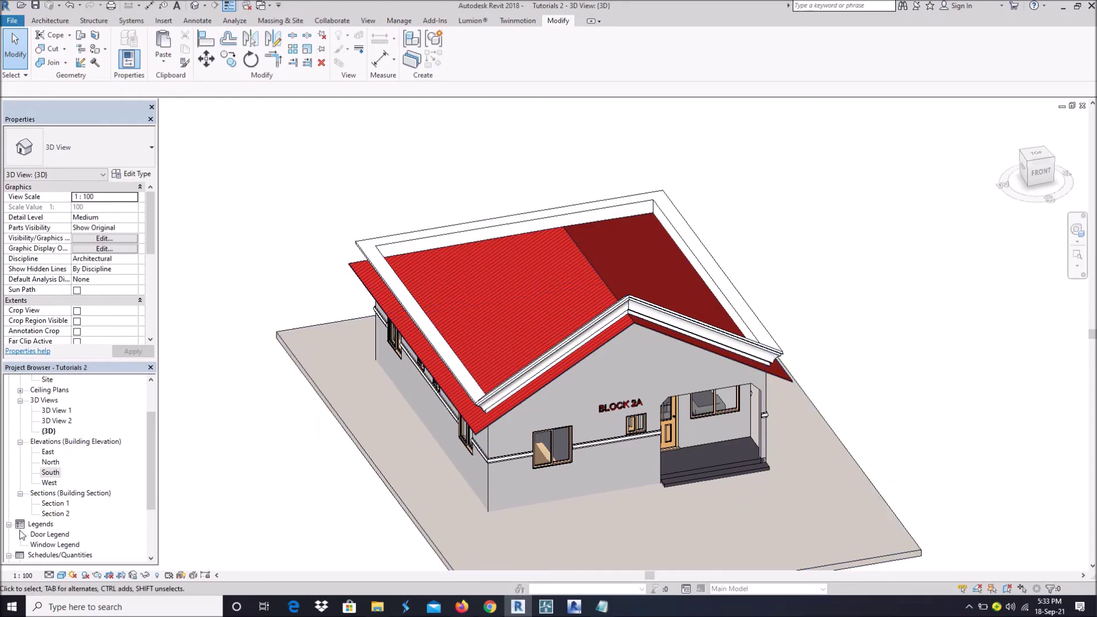
pyautogui.scroll(-3, 77, 512)
# - In the South elevation, move the roof up 800 above its level
pyautogui.doubleClick(49, 431)
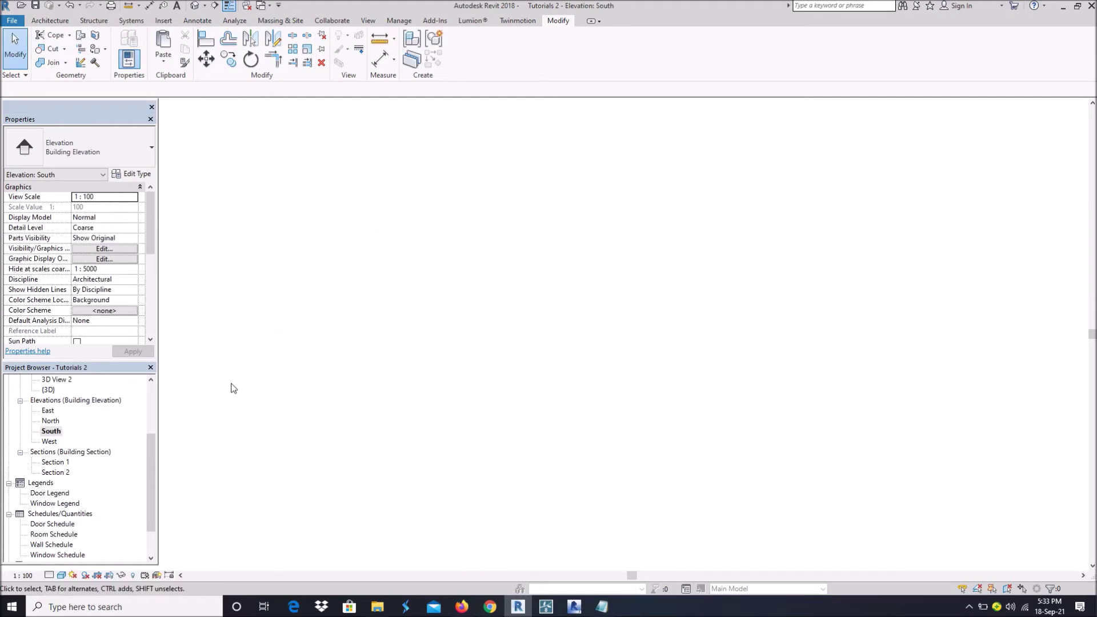
pyautogui.scroll(-4, 766, 409)
pyautogui.click(766, 410)
pyautogui.scroll(-2, 843, 392)
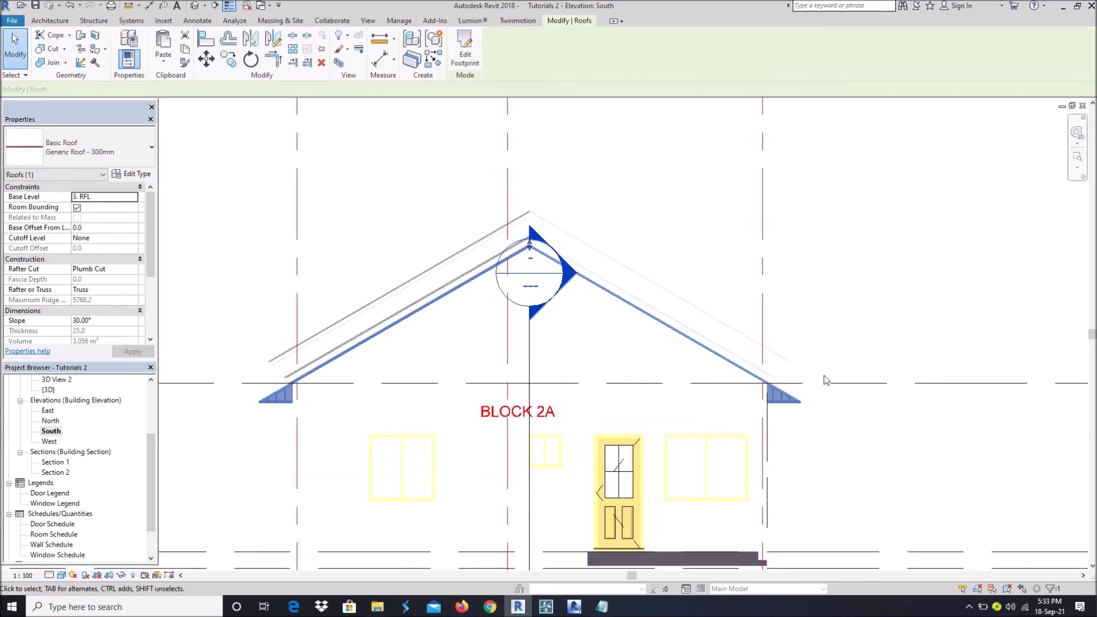
pyautogui.click(205, 61)
pyautogui.scroll(4, 276, 410)
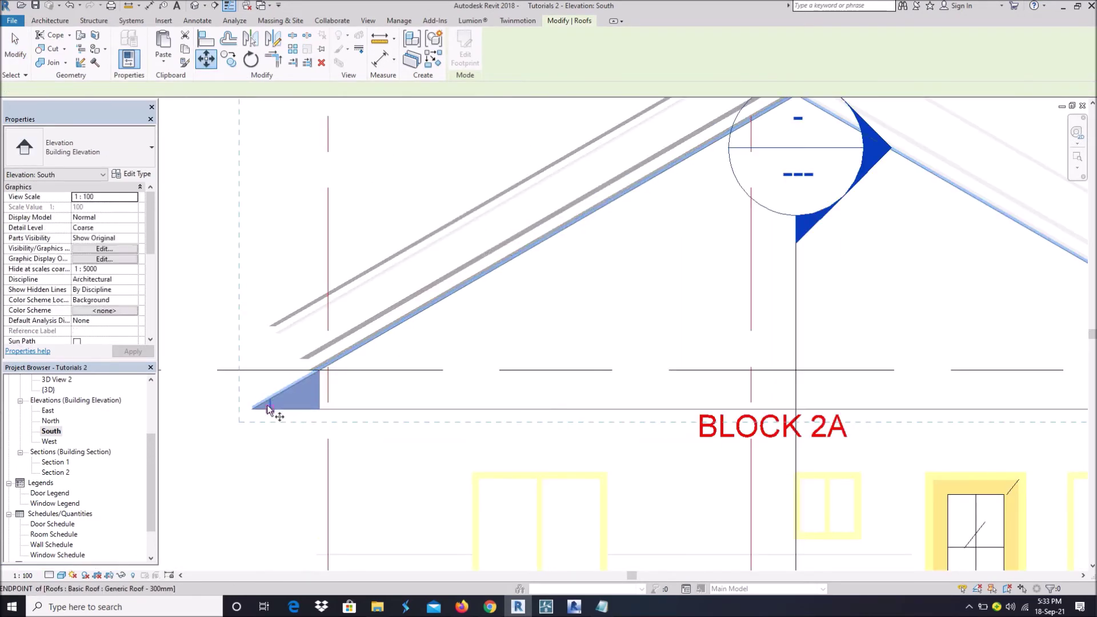
pyautogui.click(251, 409)
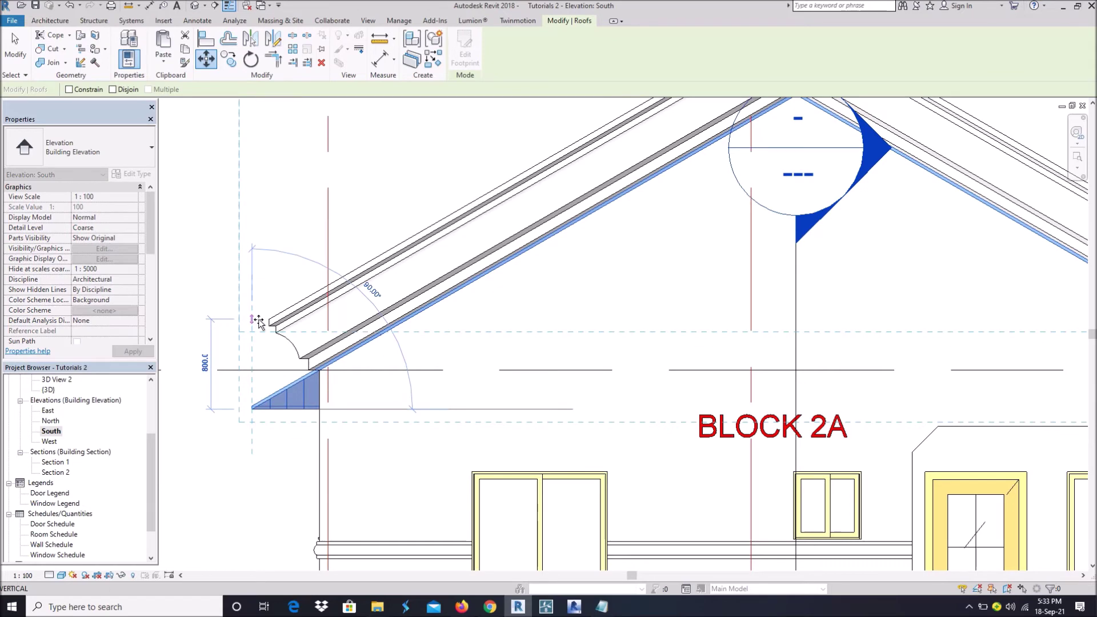
pyautogui.click(255, 320)
pyautogui.scroll(3, 250, 265)
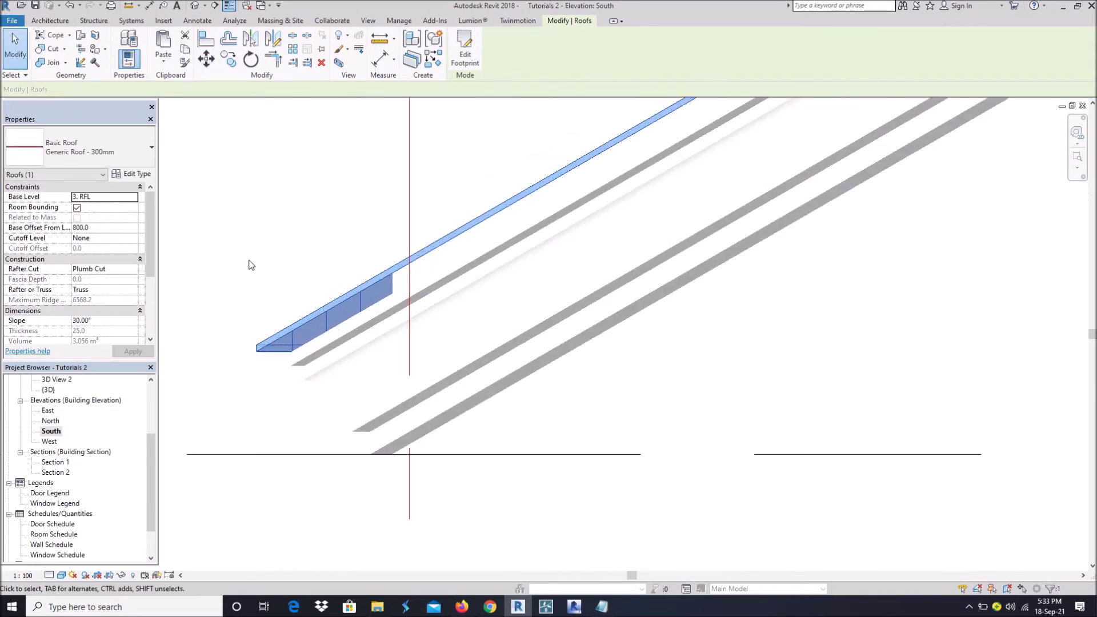
# - Cancel the second roof move and return to the default 3D view
pyautogui.click(213, 60)
pyautogui.scroll(3, 456, 240)
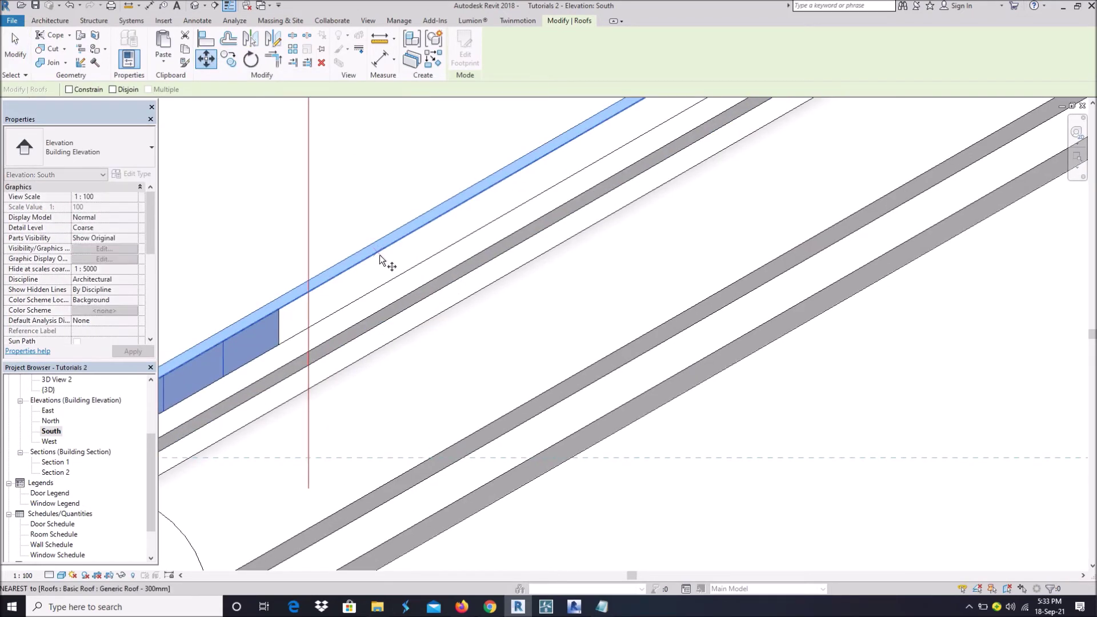
pyautogui.press('Escape')
pyautogui.click(284, 324)
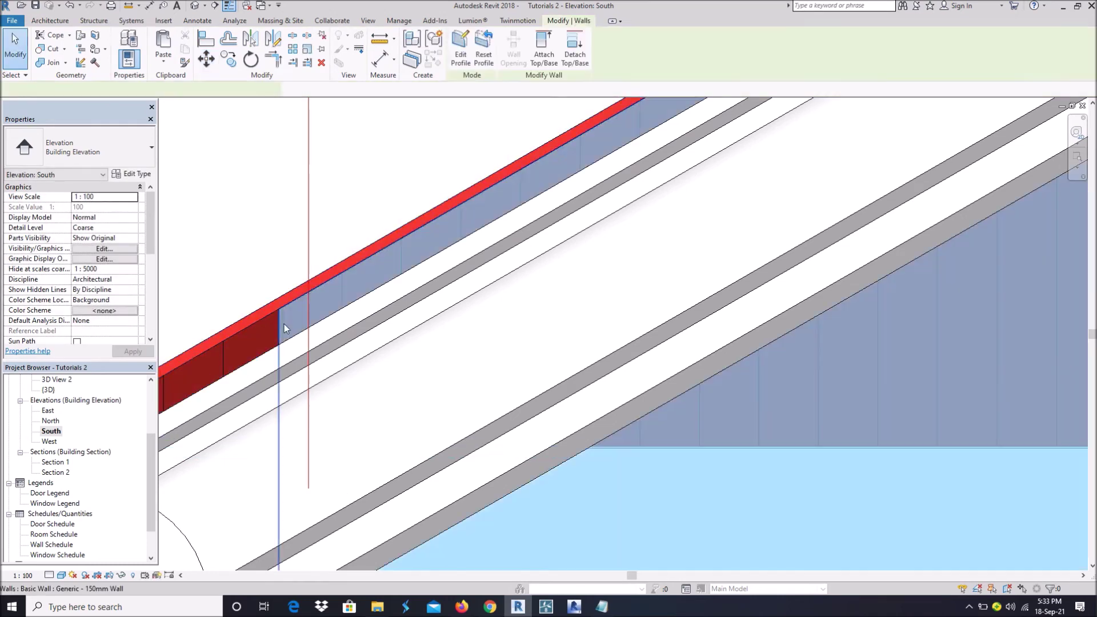
pyautogui.click(192, 7)
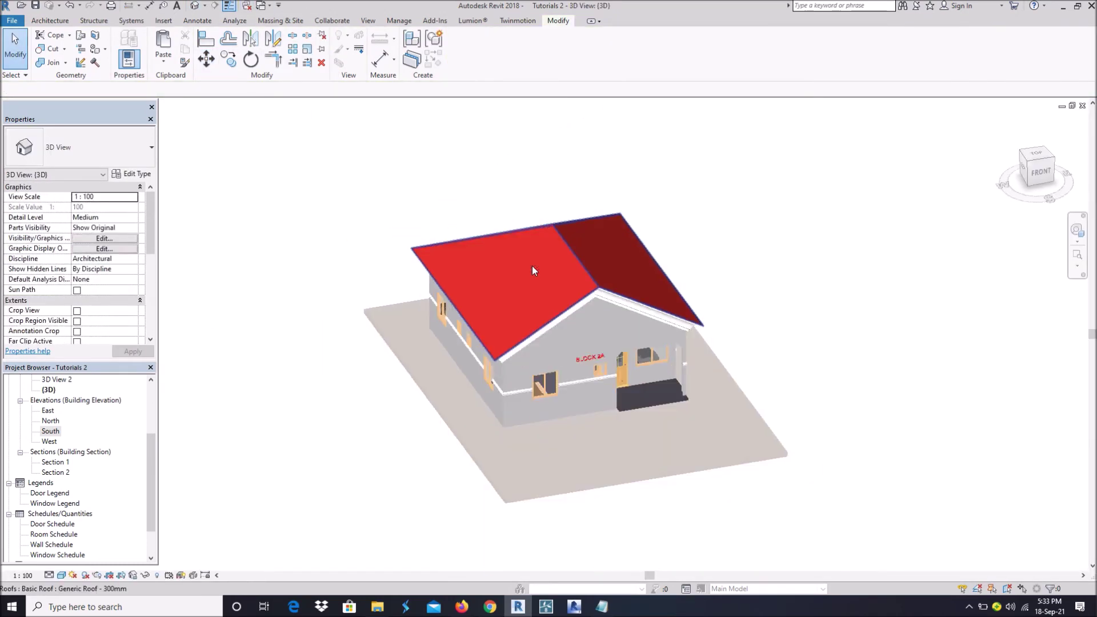
# - Select the red roof in 3D and hide it with HH to expose the rooms
pyautogui.scroll(3, 532, 266)
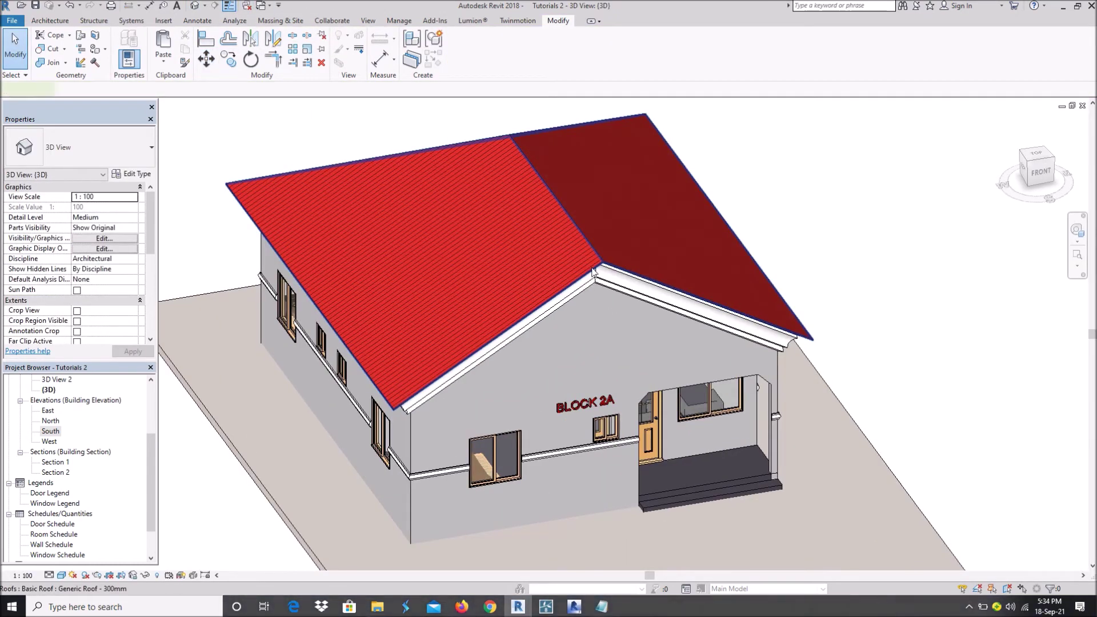
pyautogui.click(580, 256)
pyautogui.press('h')
pyautogui.press('h')
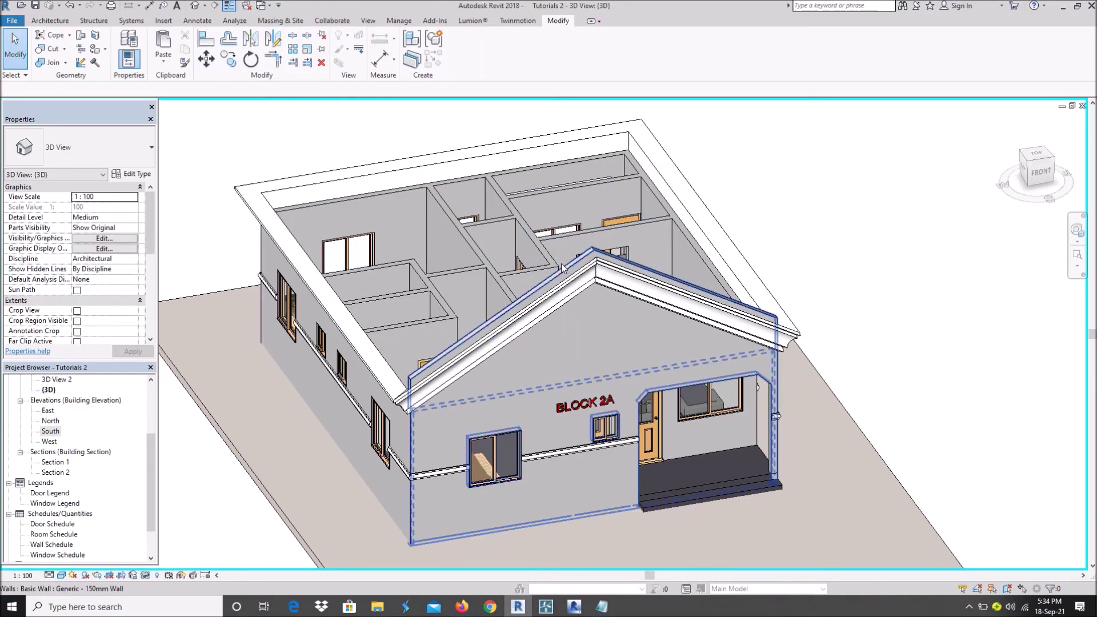
# - In the South elevation, move the roof down onto the fascia moulding to a 709.8 base offset, then return to 3D
pyautogui.doubleClick(50, 431)
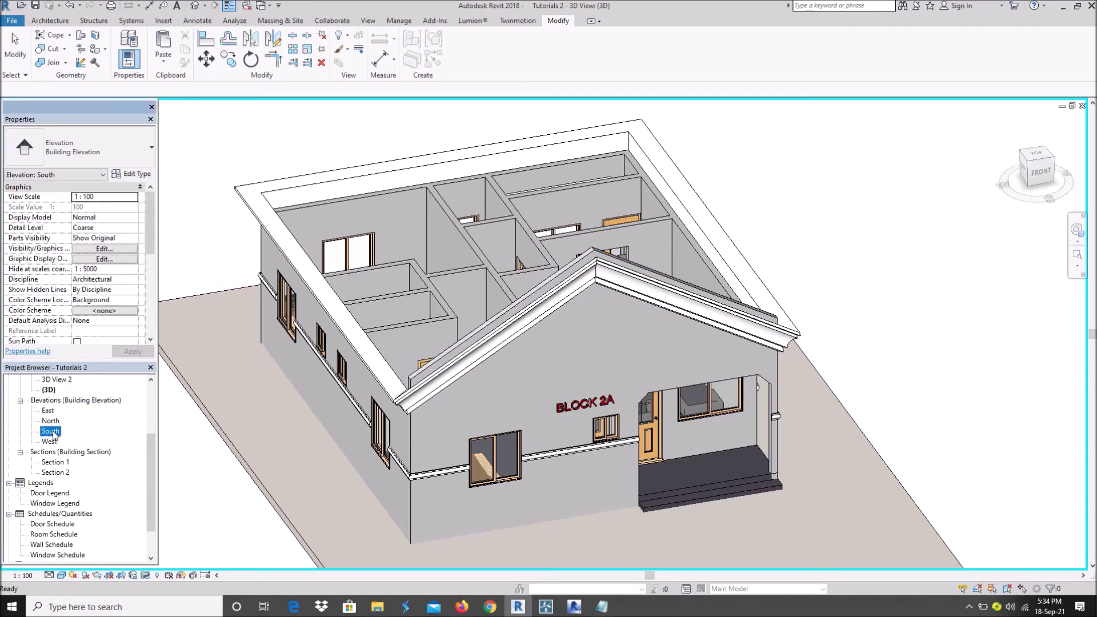
pyautogui.click(365, 260)
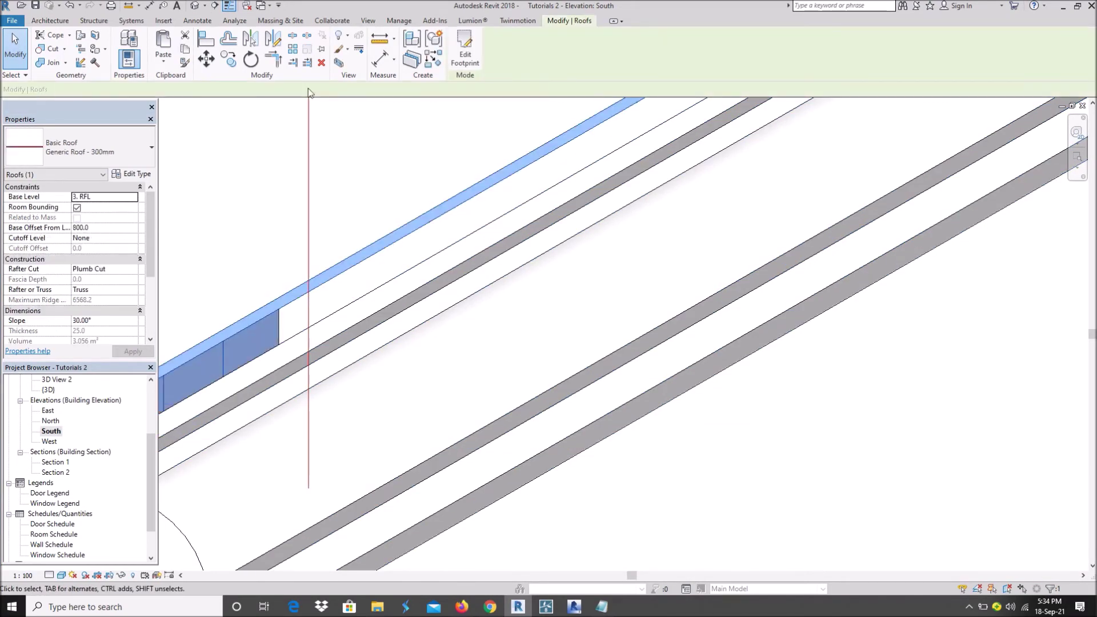
pyautogui.click(206, 59)
pyautogui.scroll(2, 451, 217)
pyautogui.click(447, 215)
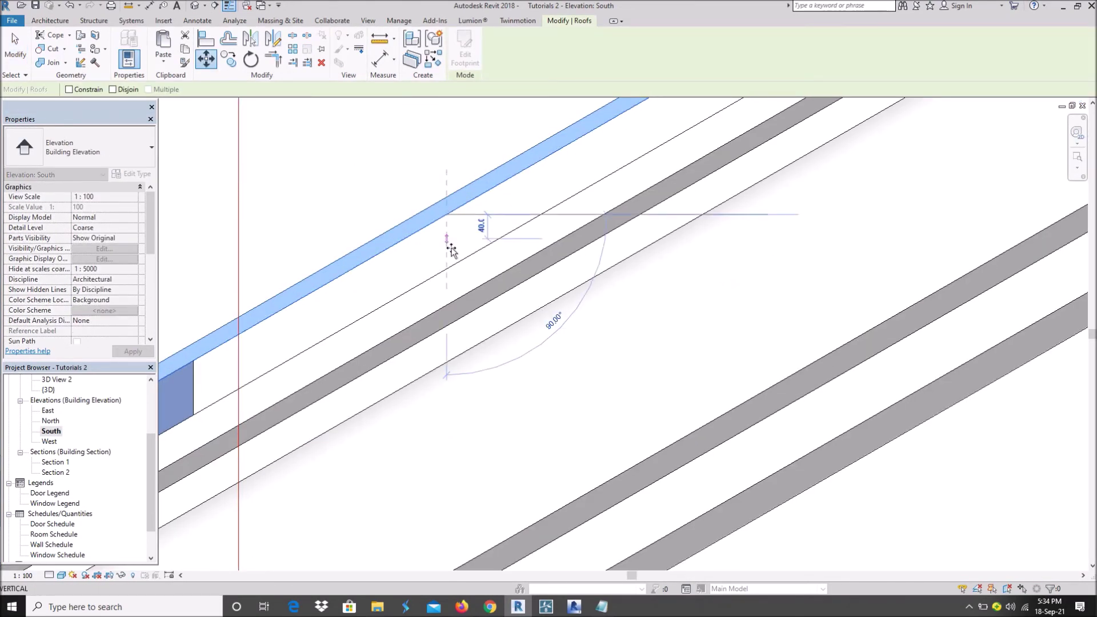
pyautogui.click(447, 271)
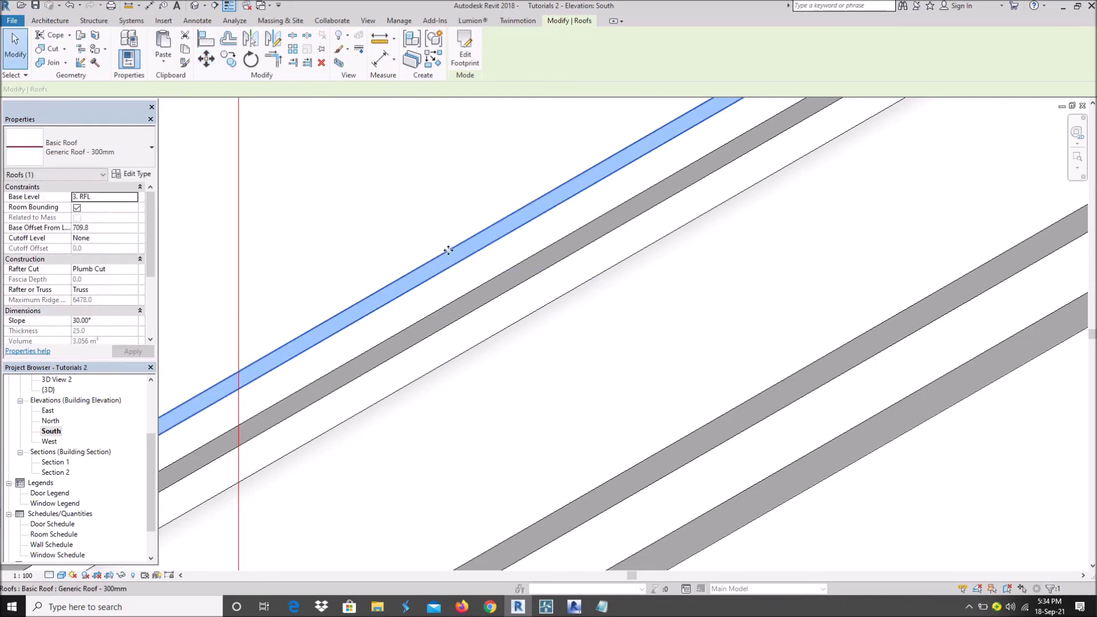
pyautogui.scroll(-6, 445, 240)
pyautogui.press('Escape')
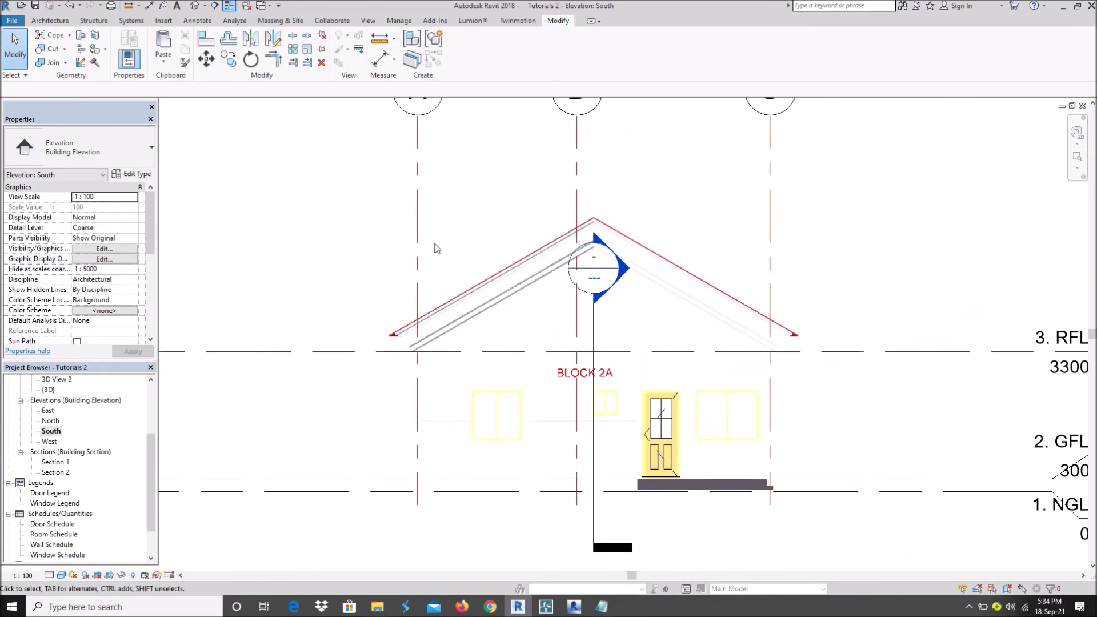
pyautogui.click(197, 5)
pyautogui.scroll(-2, 514, 276)
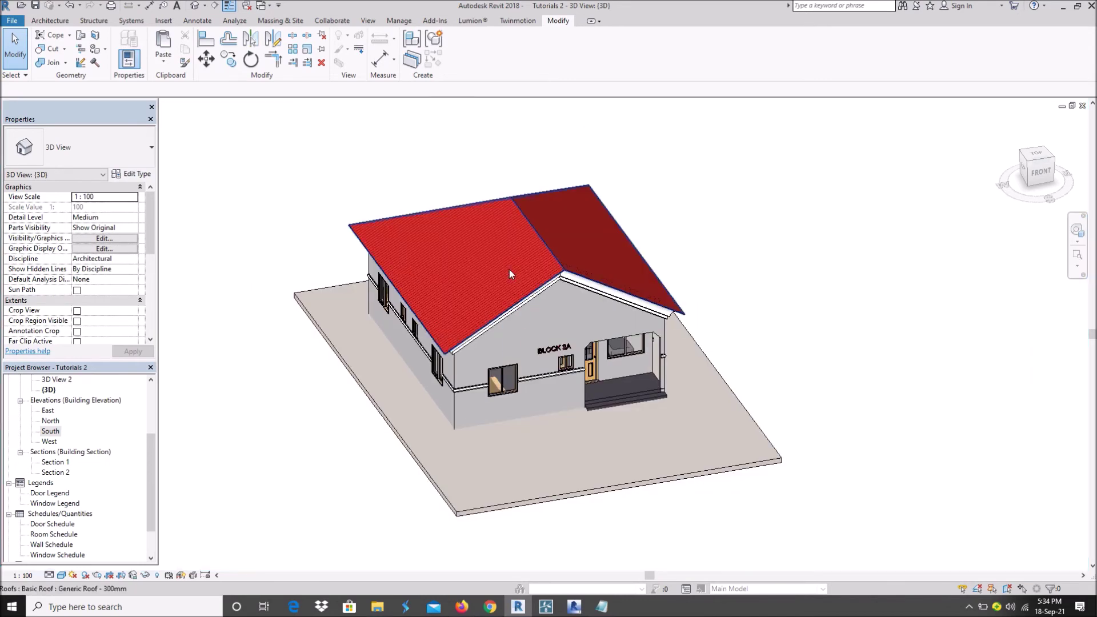
# - Orbit the 3D model to inspect the roof from the side and rear left
pyautogui.keyDown('shift'); pyautogui.moveTo(624, 327); pyautogui.dragTo(468, 211, button='middle'); pyautogui.keyUp('shift')
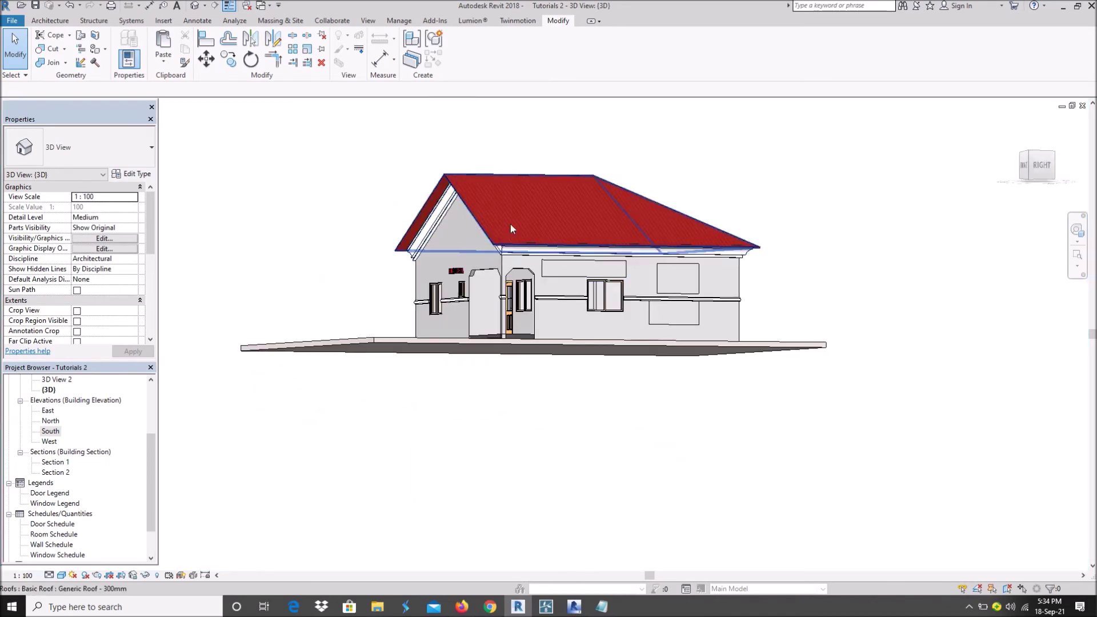
pyautogui.scroll(5, 467, 211)
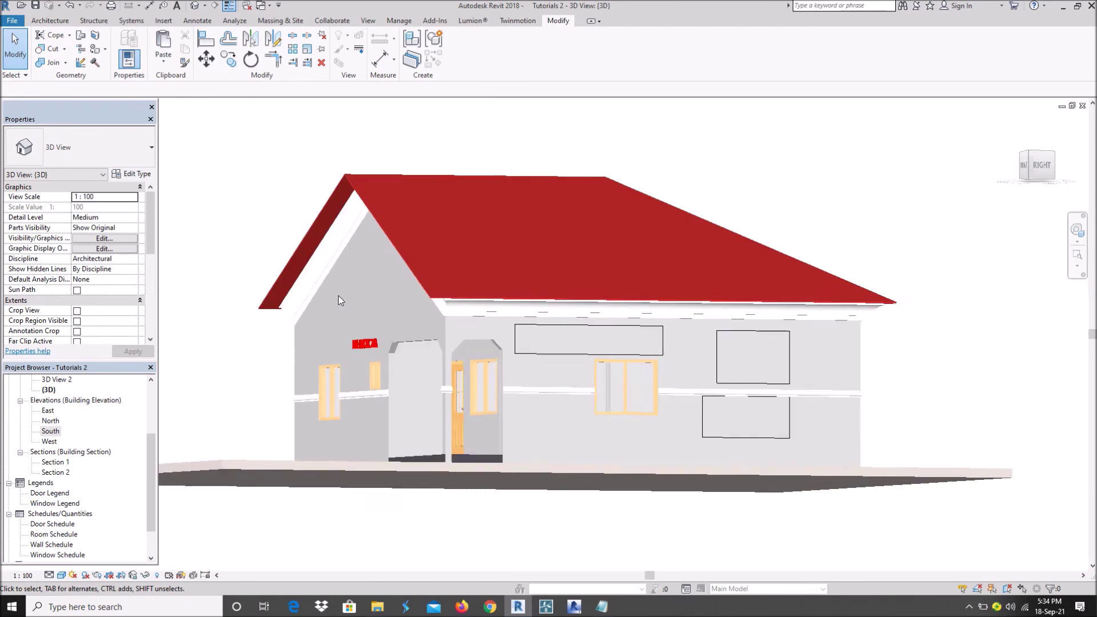
pyautogui.keyDown('shift'); pyautogui.moveTo(338, 300); pyautogui.dragTo(638, 217, button='middle'); pyautogui.keyUp('shift')
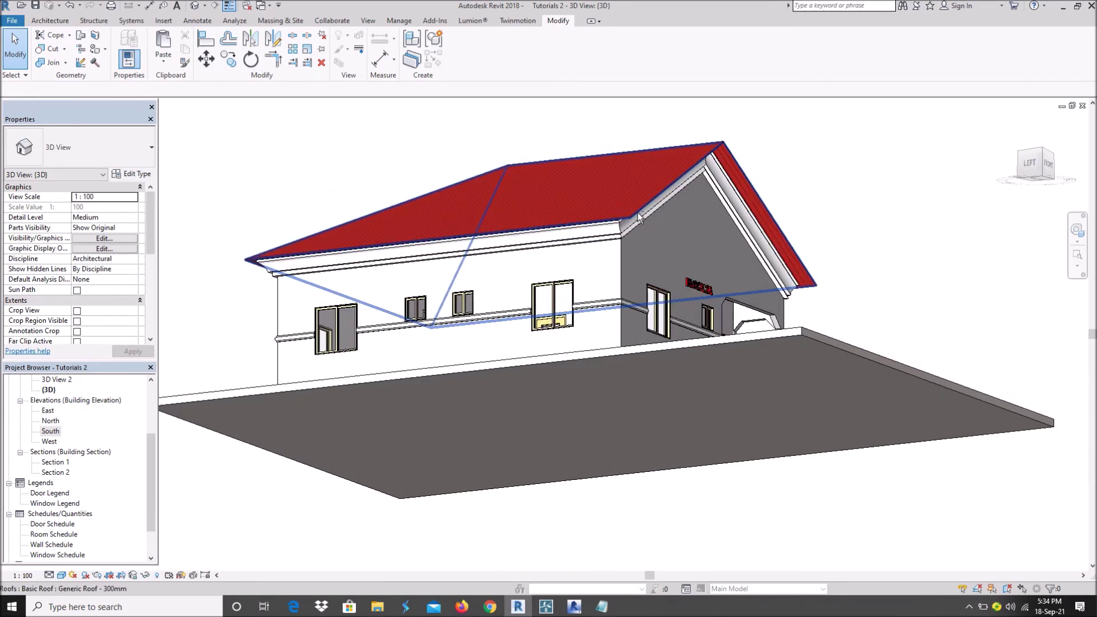
pyautogui.click(724, 147)
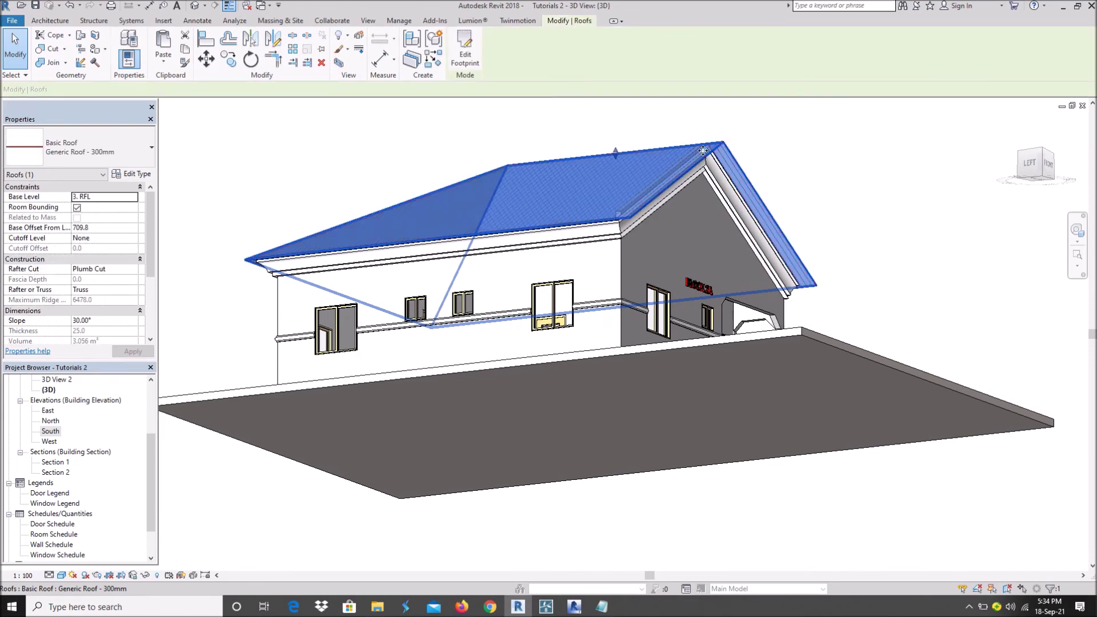
pyautogui.scroll(2, 67, 433)
pyautogui.scroll(1, 67, 433)
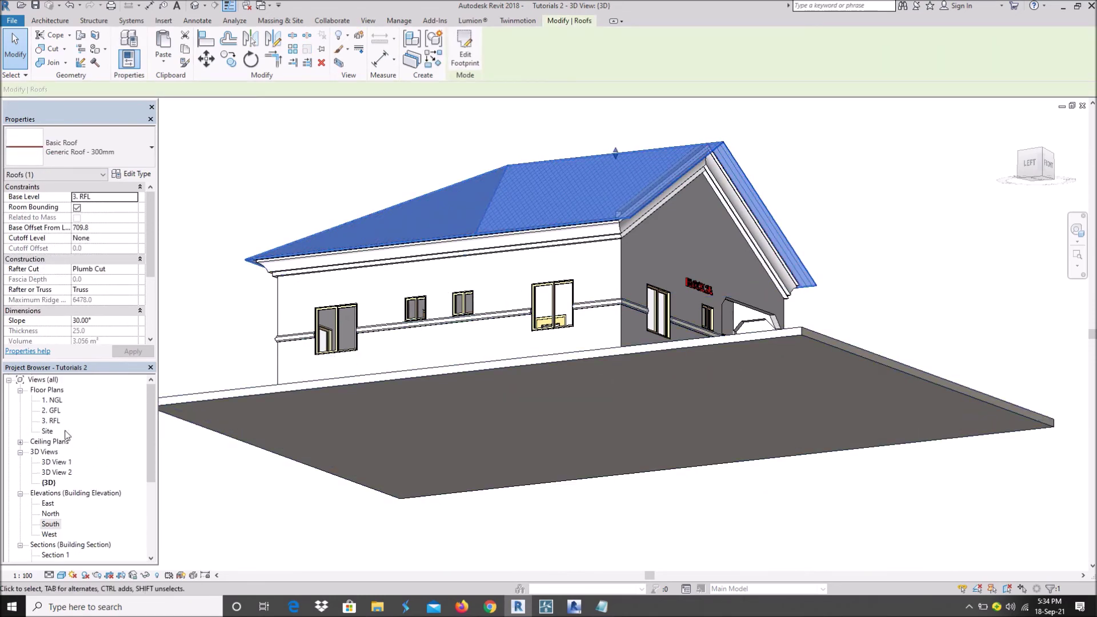
# - Check the 2. GFL plan, view the house from front-right in 3D, then open 3. RFL
pyautogui.doubleClick(56, 410)
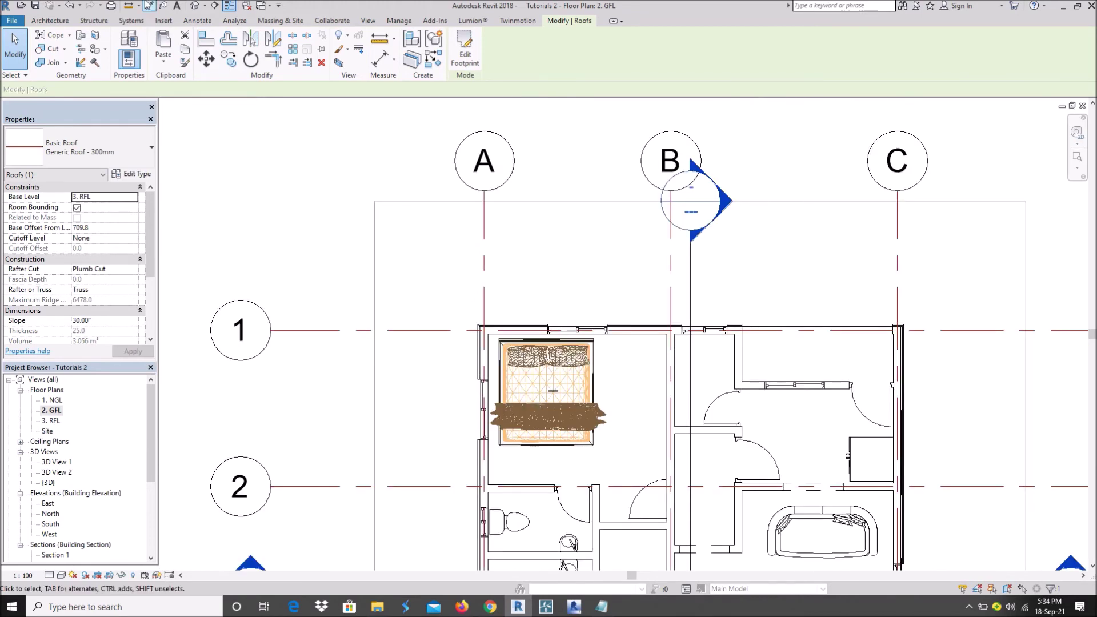
pyautogui.click(195, 5)
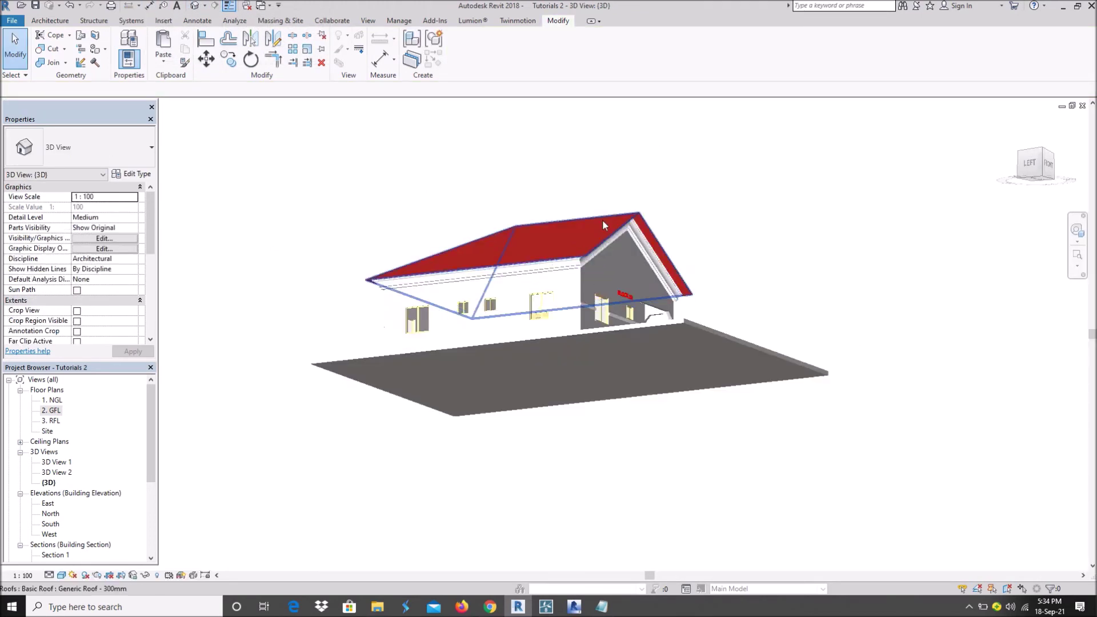
pyautogui.keyDown('shift'); pyautogui.moveTo(623, 274); pyautogui.dragTo(368, 203, button='middle'); pyautogui.keyUp('shift')
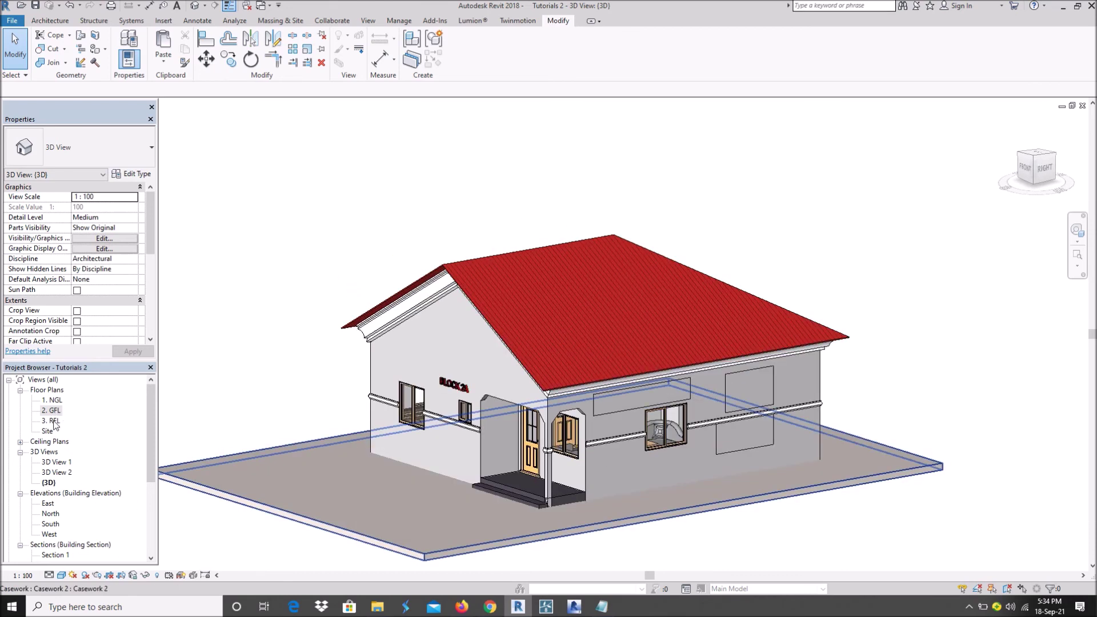
pyautogui.doubleClick(53, 421)
# - Edit the roof footprint and align its top and left boundary lines to the outer walls
pyautogui.doubleClick(546, 298)
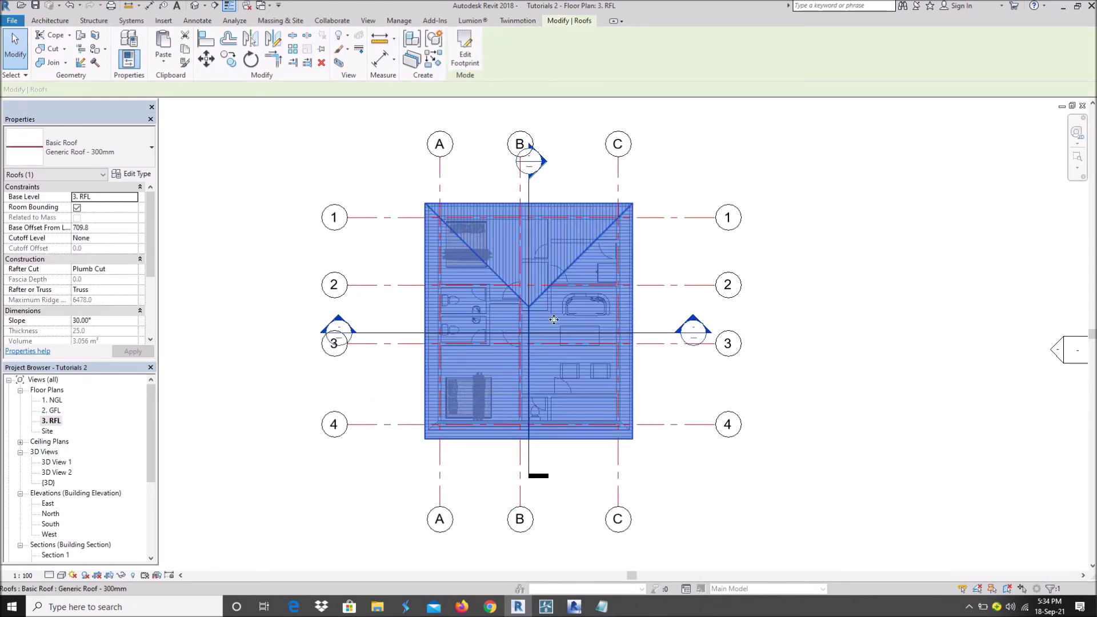
pyautogui.scroll(2, 501, 421)
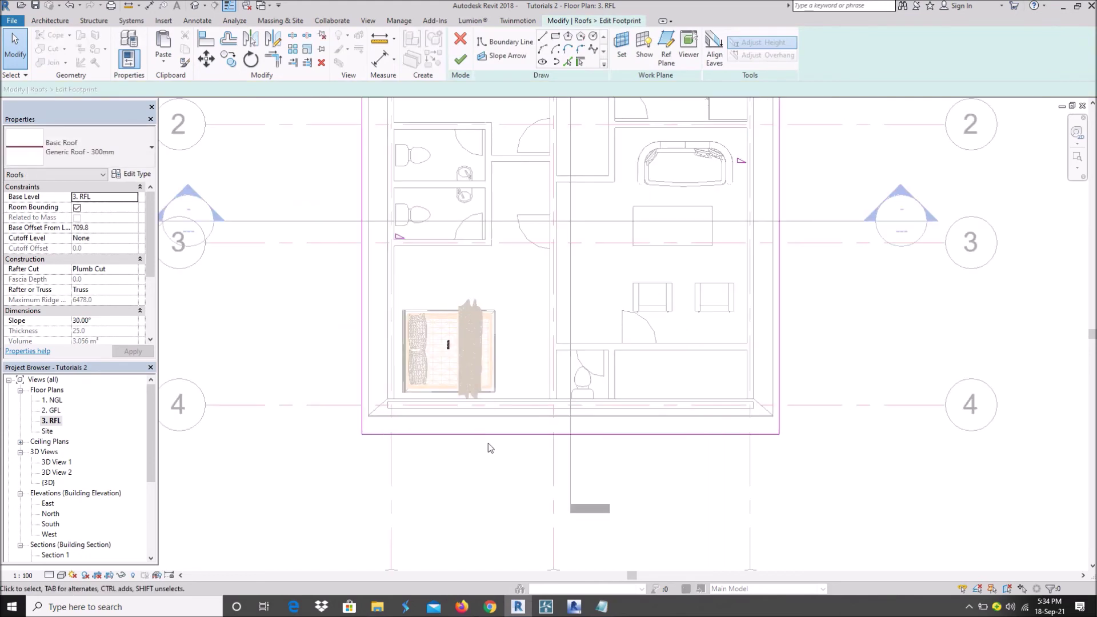
pyautogui.scroll(-2, 456, 468)
pyautogui.scroll(2, 447, 194)
pyautogui.scroll(-2, 422, 183)
pyautogui.scroll(4, 431, 216)
pyautogui.scroll(3, 381, 238)
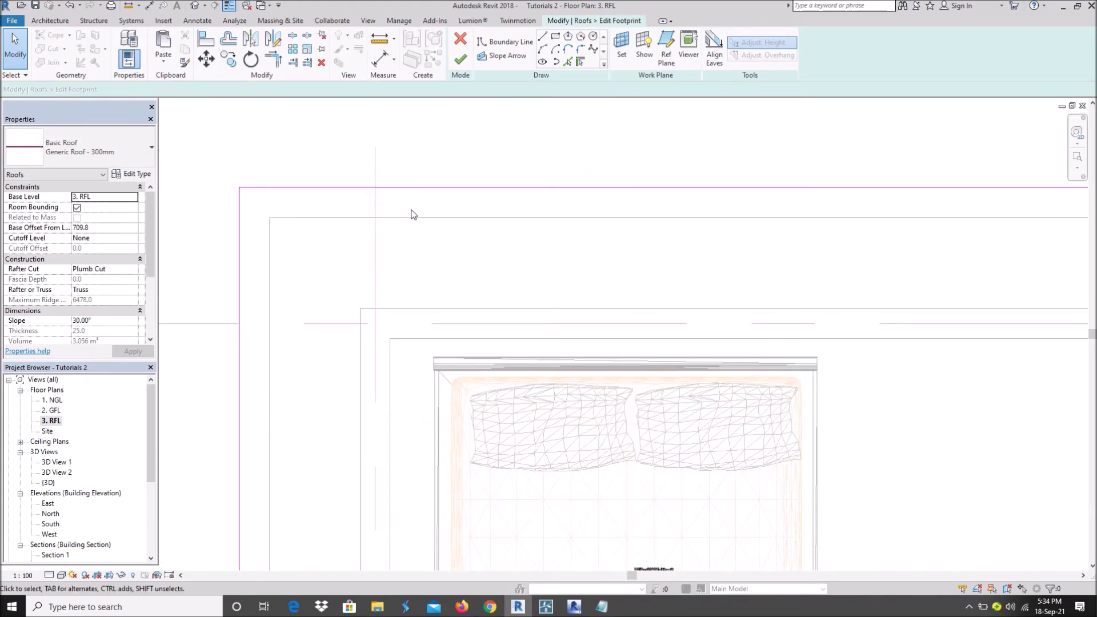
pyautogui.click(206, 44)
pyautogui.click(324, 218)
pyautogui.click(315, 188)
pyautogui.click(240, 257)
pyautogui.click(269, 254)
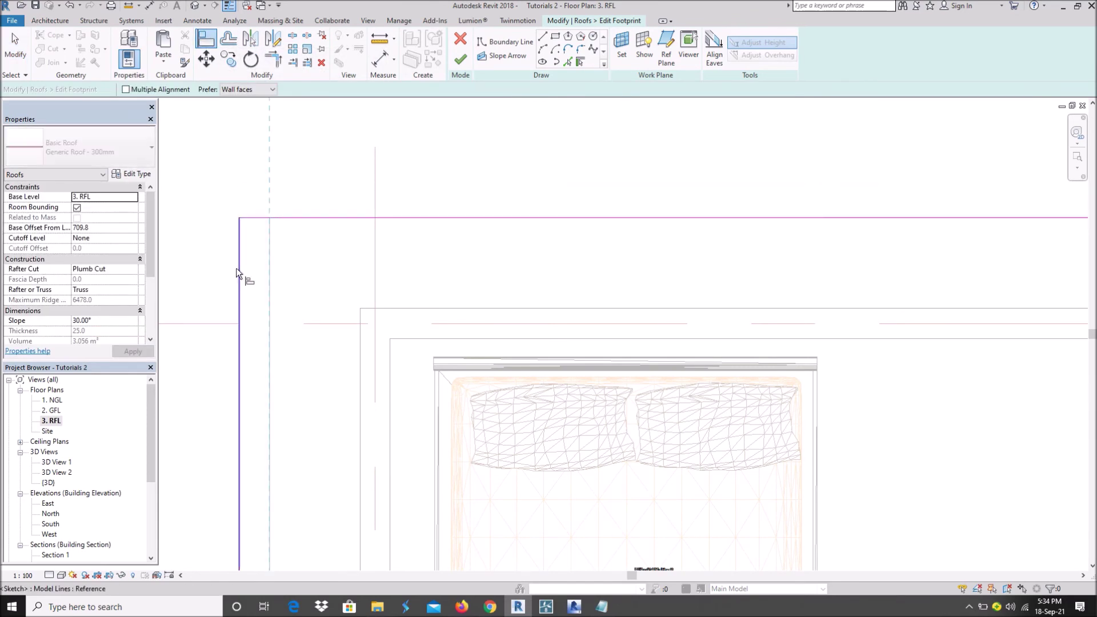
# - Align the right and bottom roof boundary lines onto their wall reference lines
pyautogui.scroll(-5, 314, 184)
pyautogui.scroll(3, 865, 230)
pyautogui.click(687, 232)
pyautogui.click(697, 233)
pyautogui.scroll(-3, 696, 233)
pyautogui.scroll(-2, 644, 139)
pyautogui.scroll(4, 424, 447)
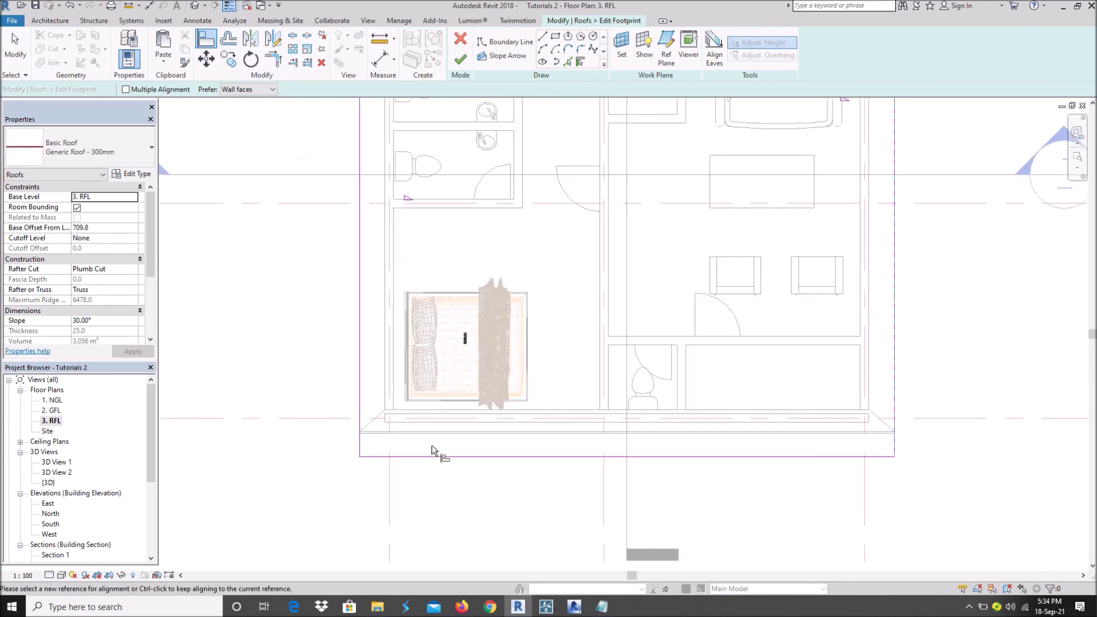
pyautogui.scroll(3, 423, 456)
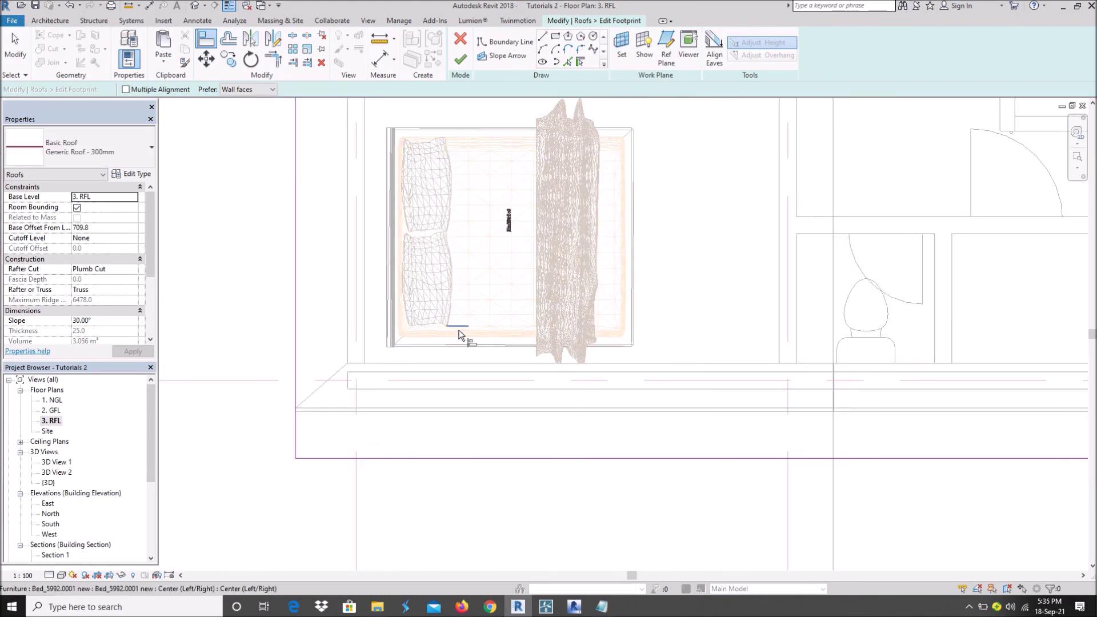
pyautogui.click(432, 421)
pyautogui.click(440, 461)
# - Finish the roof footprint sketch and check the roof in the default 3D view
pyautogui.press('Escape')
pyautogui.click(460, 60)
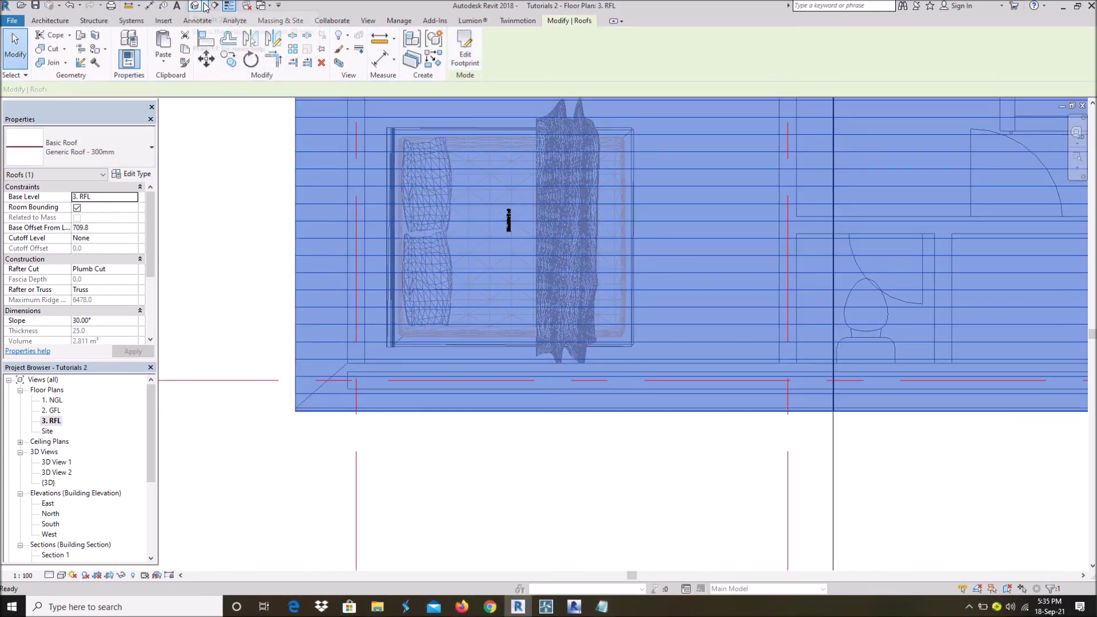
pyautogui.click(203, 6)
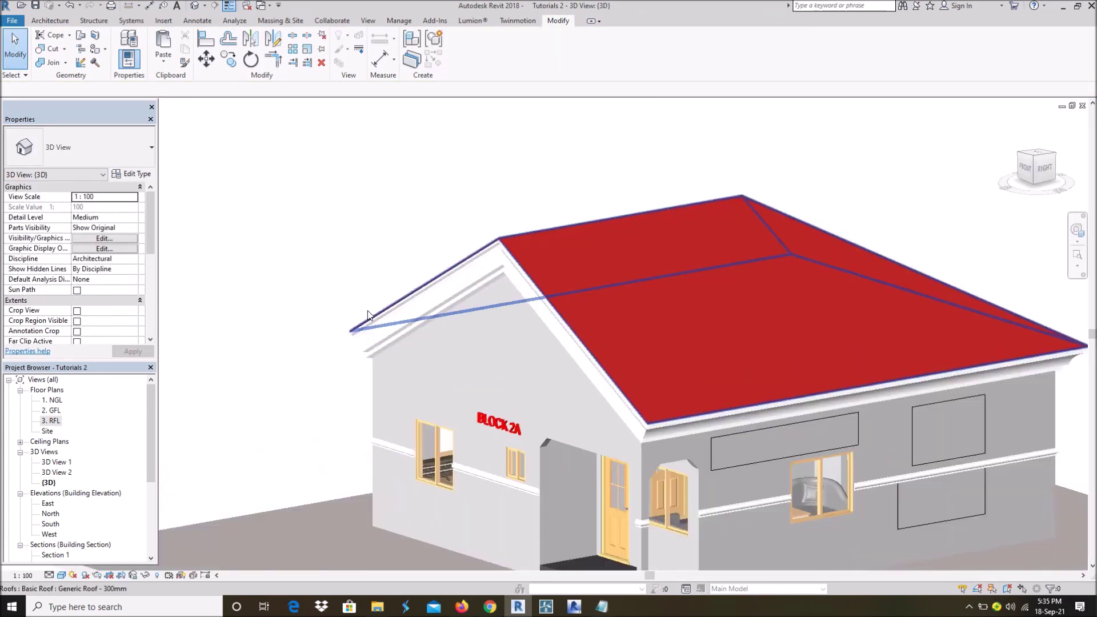